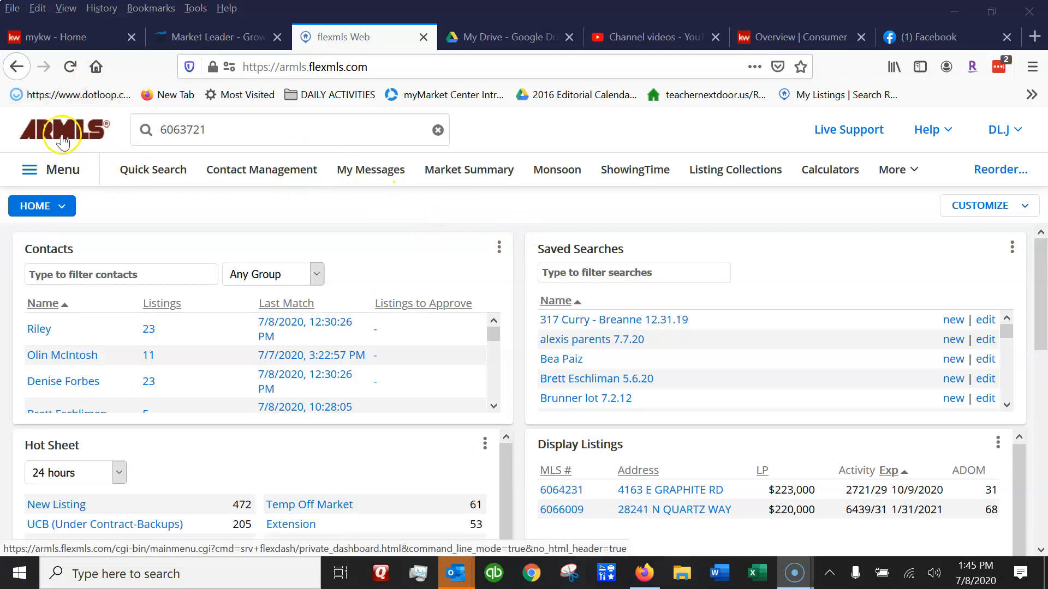
Go back to the ARMLS dashboard and begin a new 1 - Residential quick search.
{"action": "left_click", "coordinate": [64, 133]}
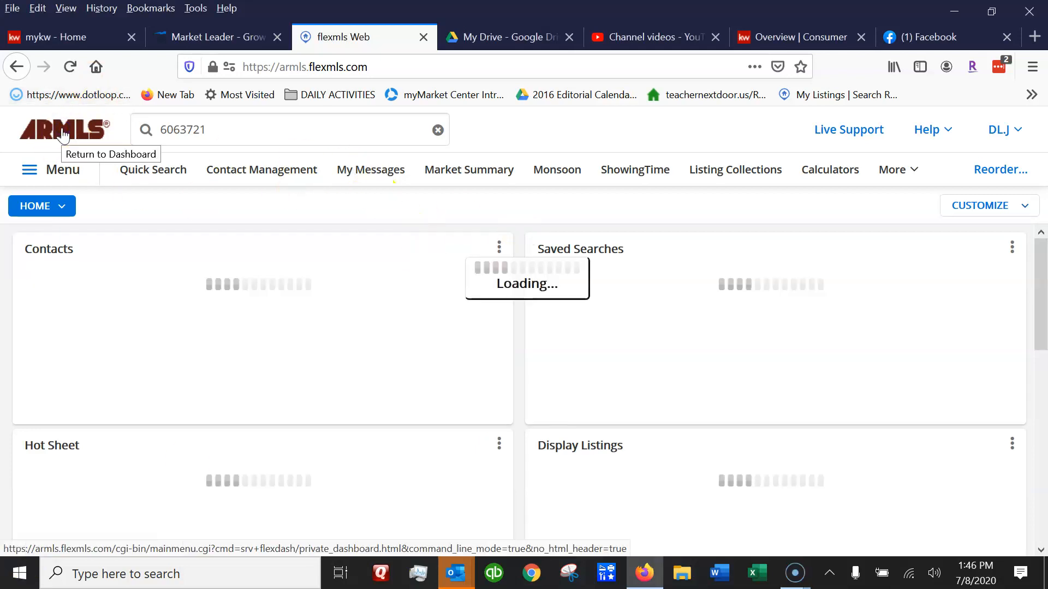
{"action": "left_click", "coordinate": [155, 176]}
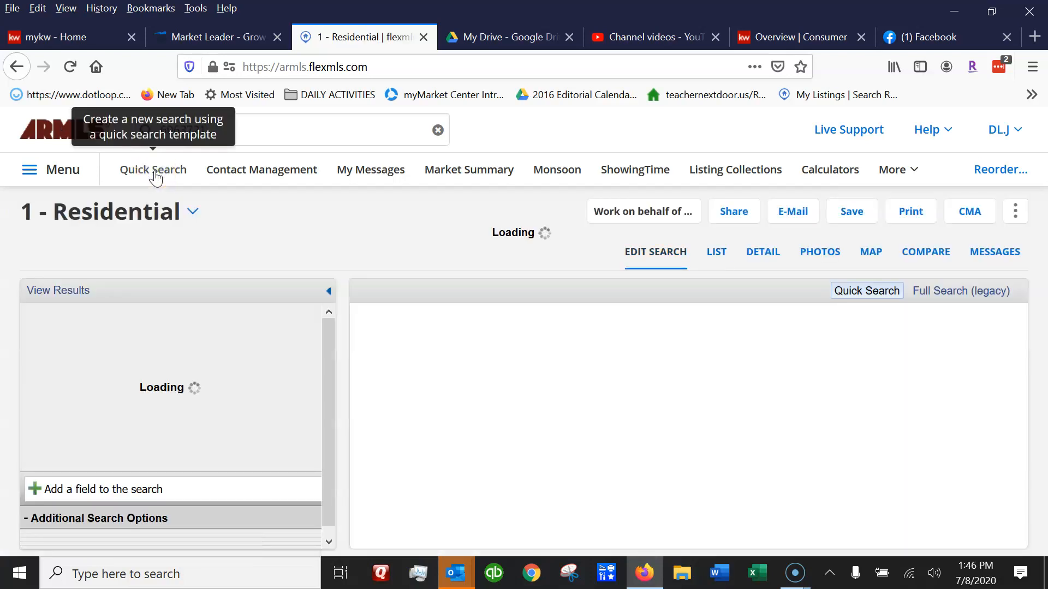
Limit the listing status to Active and add zip code 85248 as a criterion.
{"action": "left_click", "coordinate": [91, 365]}
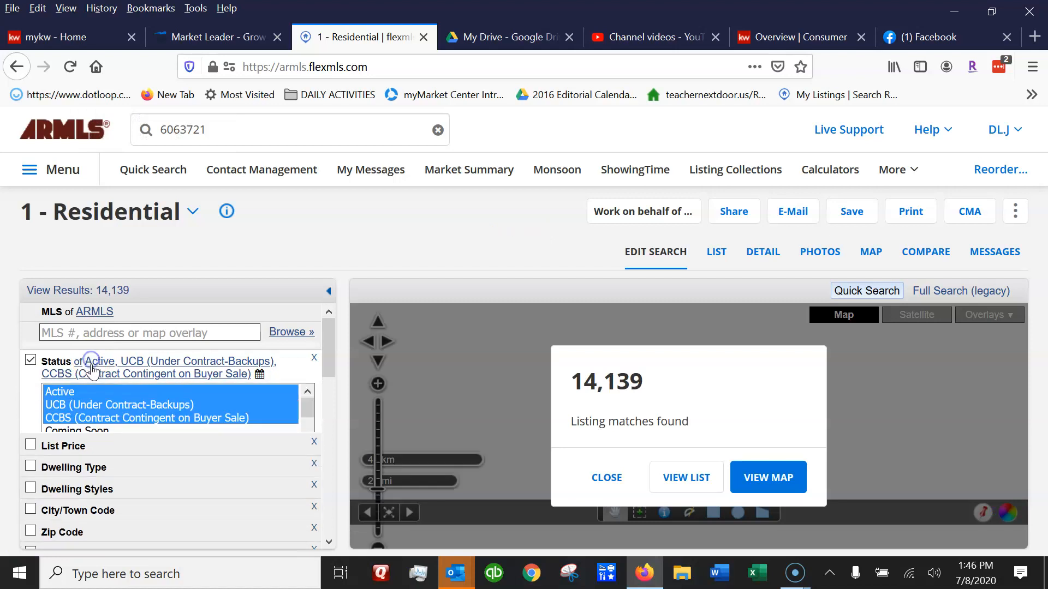
{"action": "left_click", "coordinate": [66, 380]}
{"action": "scroll", "coordinate": [329, 341], "scroll_direction": "down", "scroll_amount": 3}
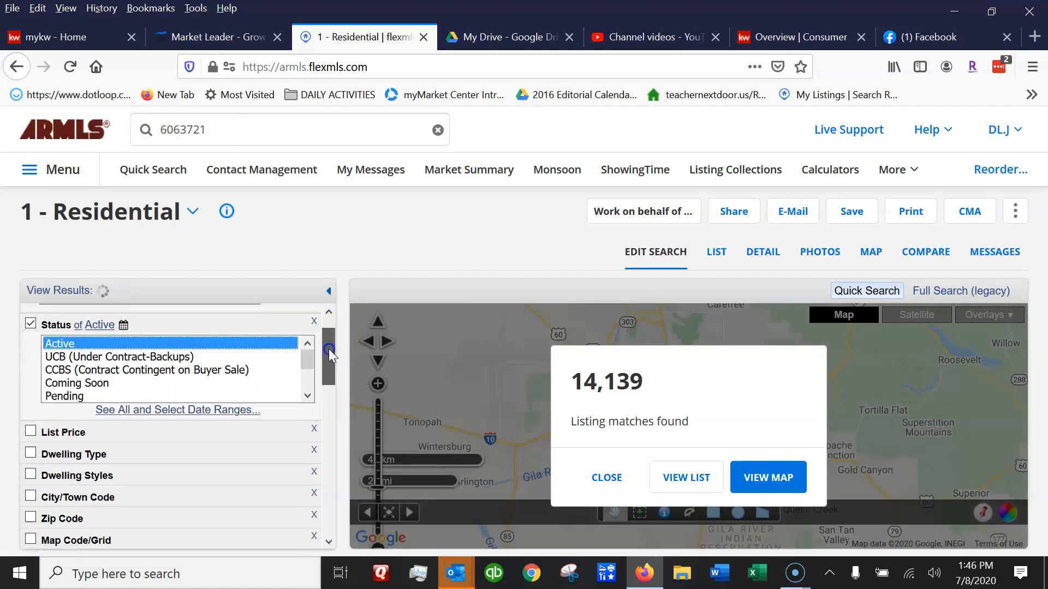
{"action": "left_click", "coordinate": [31, 431]}
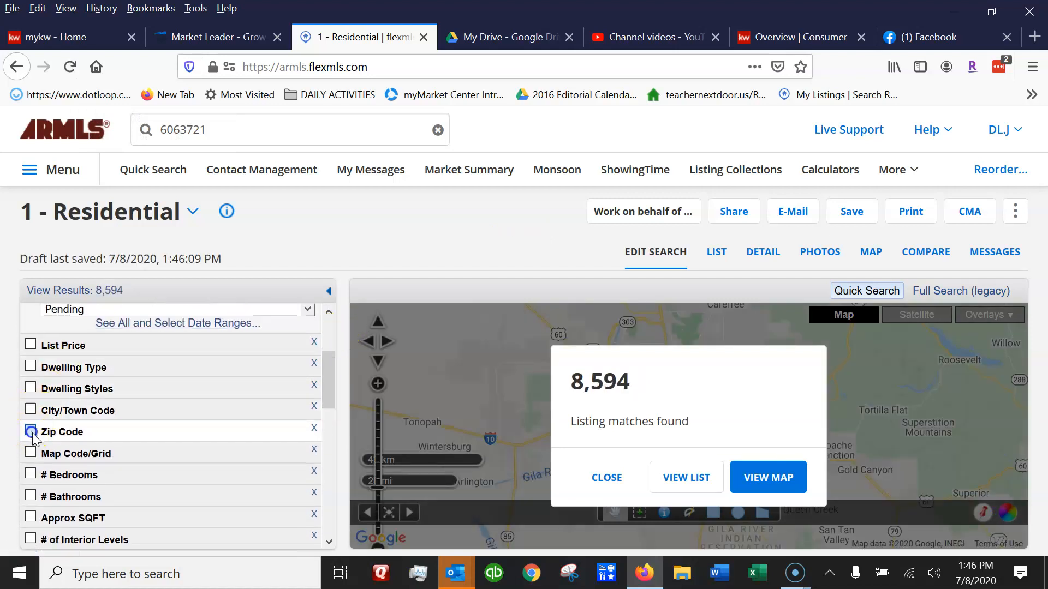
{"action": "type", "text": "85248"}
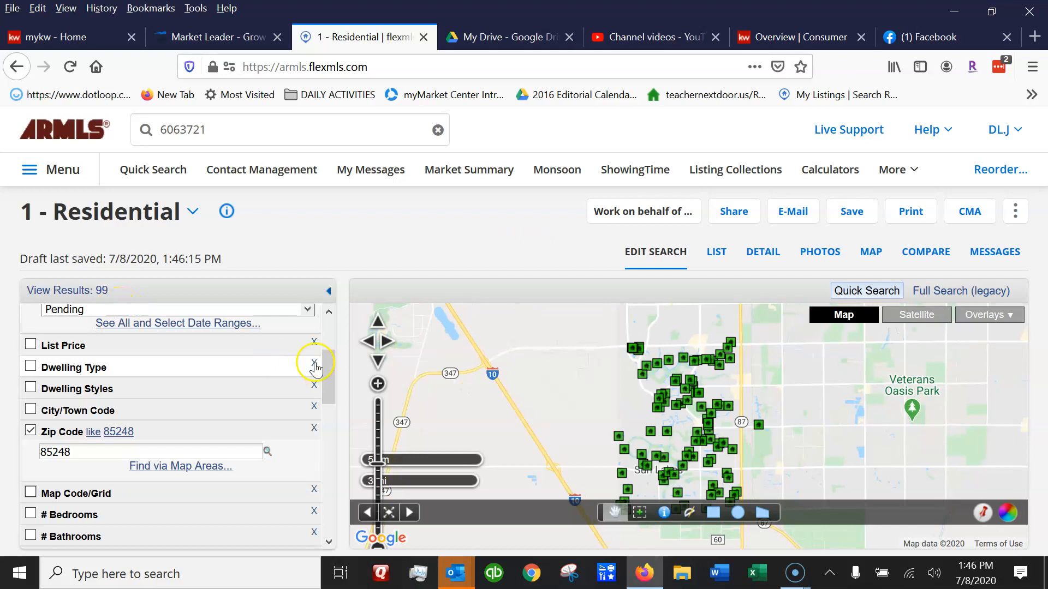
{"action": "left_click_drag", "start_coordinate": [330, 362], "coordinate": [332, 390]}
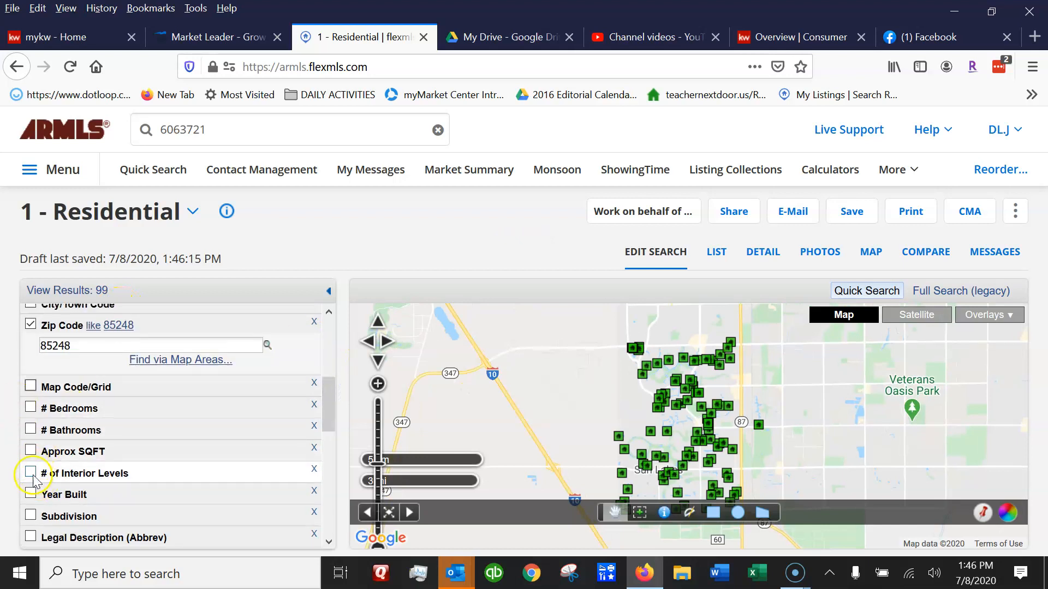
Require Year Built of 2015 or later, leaving 23 matches on the map.
{"action": "left_click", "coordinate": [31, 494]}
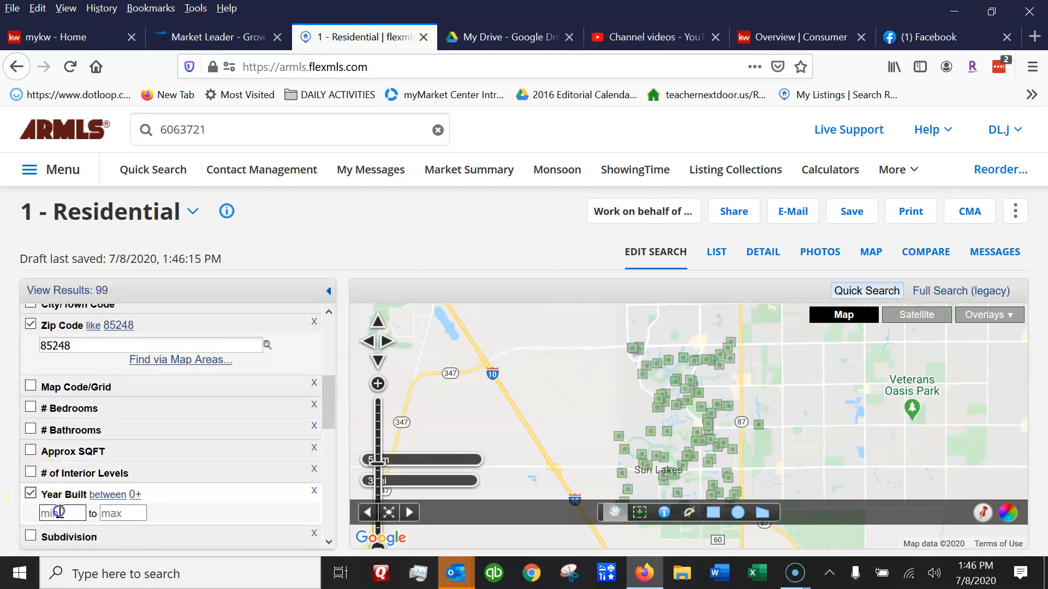
{"action": "left_click", "coordinate": [59, 512]}
{"action": "type", "text": "2015"}
{"action": "key", "text": "Tab"}
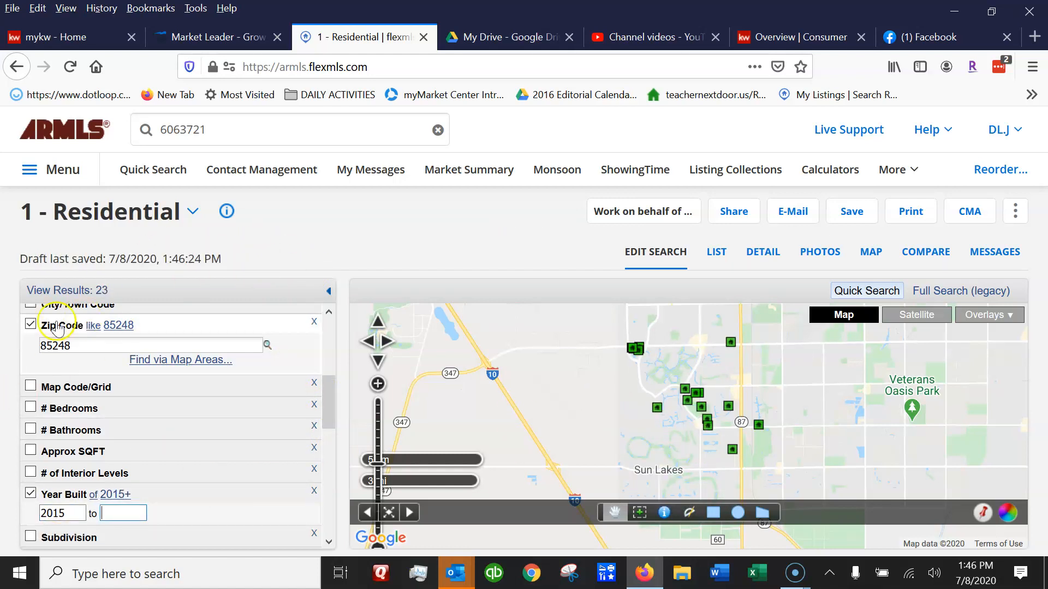
{"action": "left_click_drag", "start_coordinate": [333, 410], "coordinate": [328, 323]}
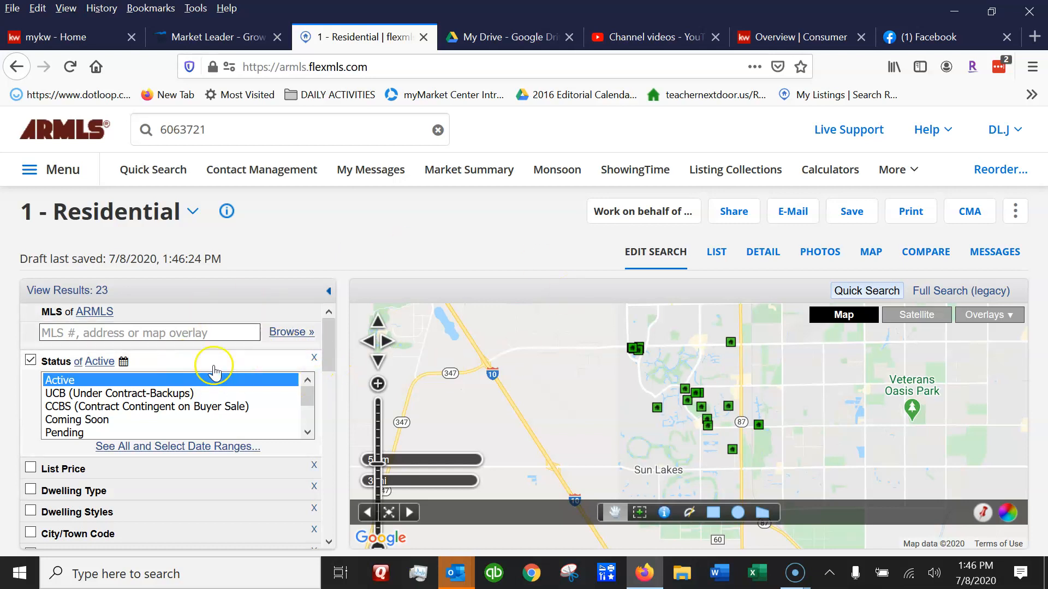
{"action": "left_click_drag", "start_coordinate": [327, 341], "coordinate": [195, 234]}
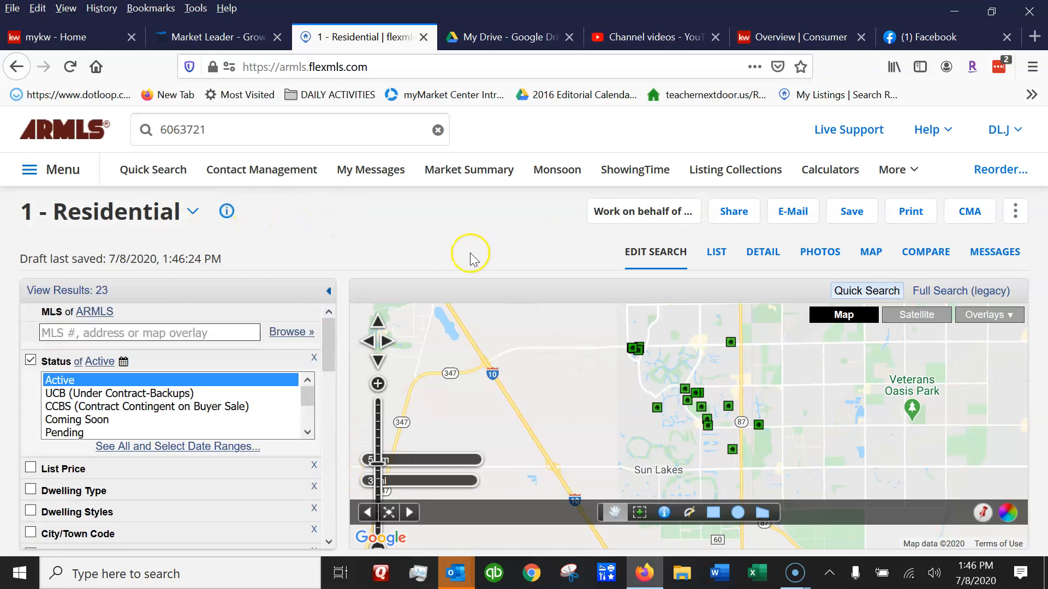
Open Save Search and name it 'Buyer Bob Rentals 7.08.20' from the autocomplete suggestions.
{"action": "left_click", "coordinate": [852, 212]}
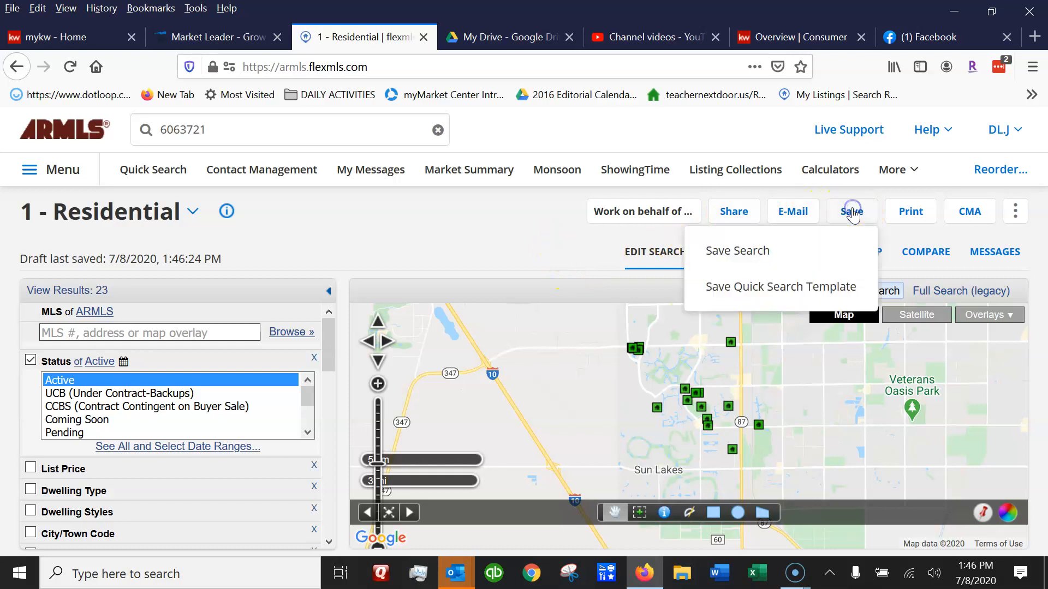
{"action": "left_click", "coordinate": [736, 250]}
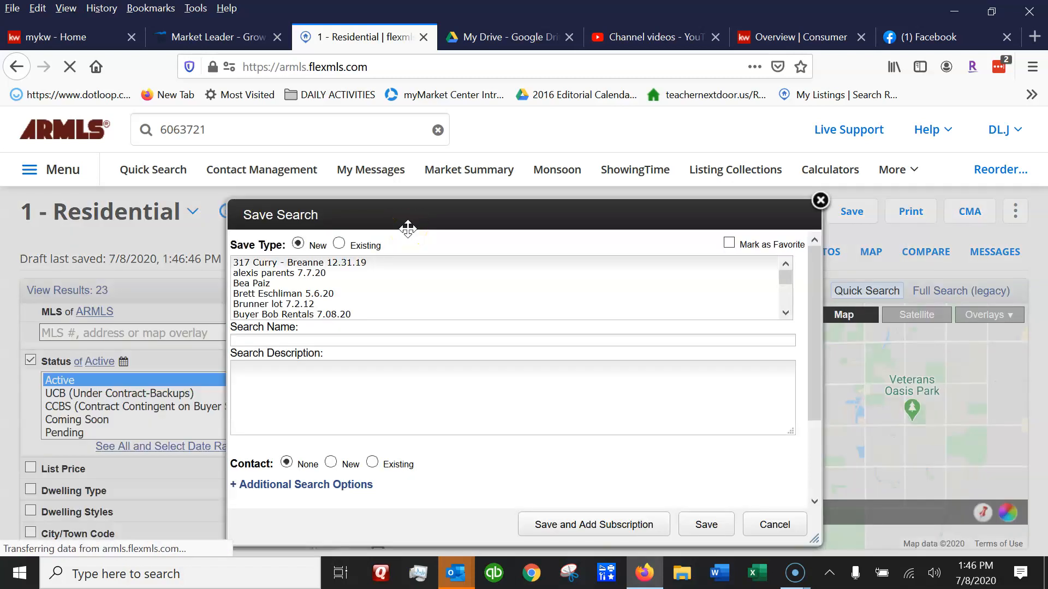
{"action": "left_click_drag", "start_coordinate": [262, 277], "coordinate": [263, 283]}
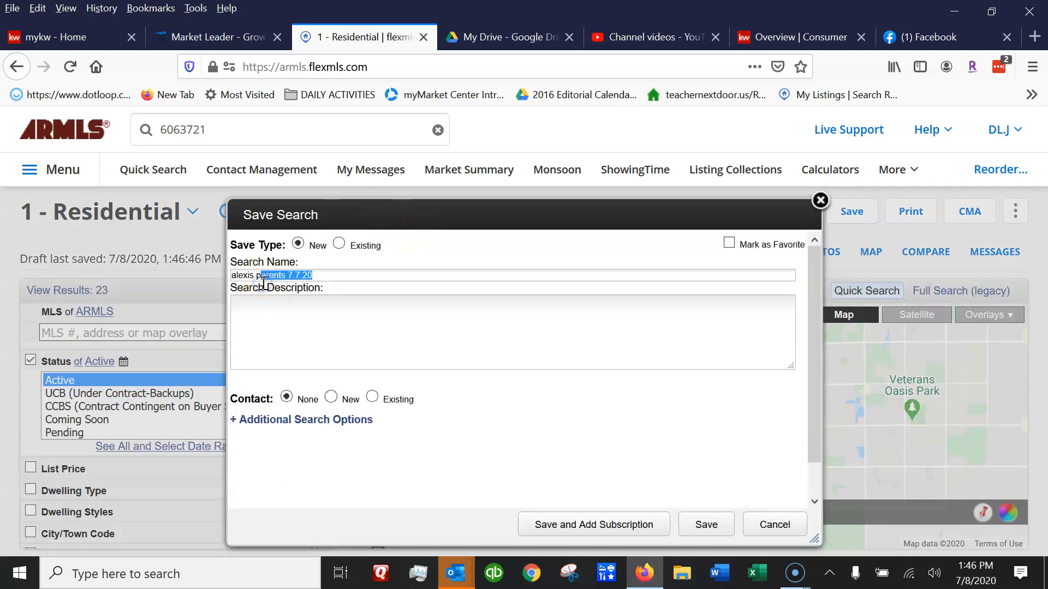
{"action": "left_click_drag", "start_coordinate": [330, 275], "coordinate": [143, 274]}
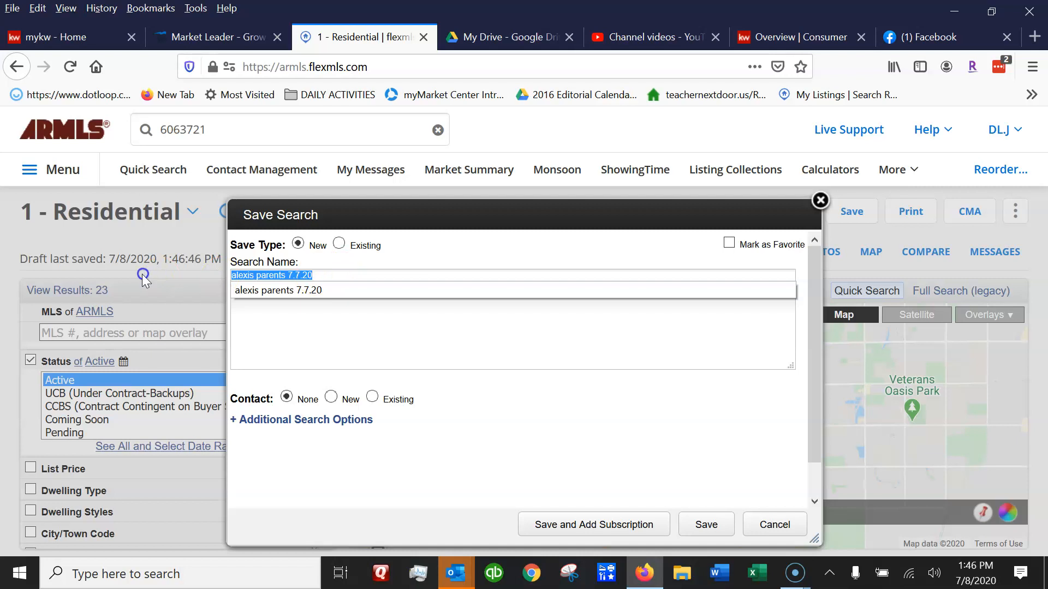
{"action": "type", "text": "bb"}
{"action": "key", "text": "BackSpace"}
{"action": "type", "text": "b"}
{"action": "key", "text": "BackSpace"}
{"action": "type", "text": "b"}
{"action": "left_click", "coordinate": [250, 275]}
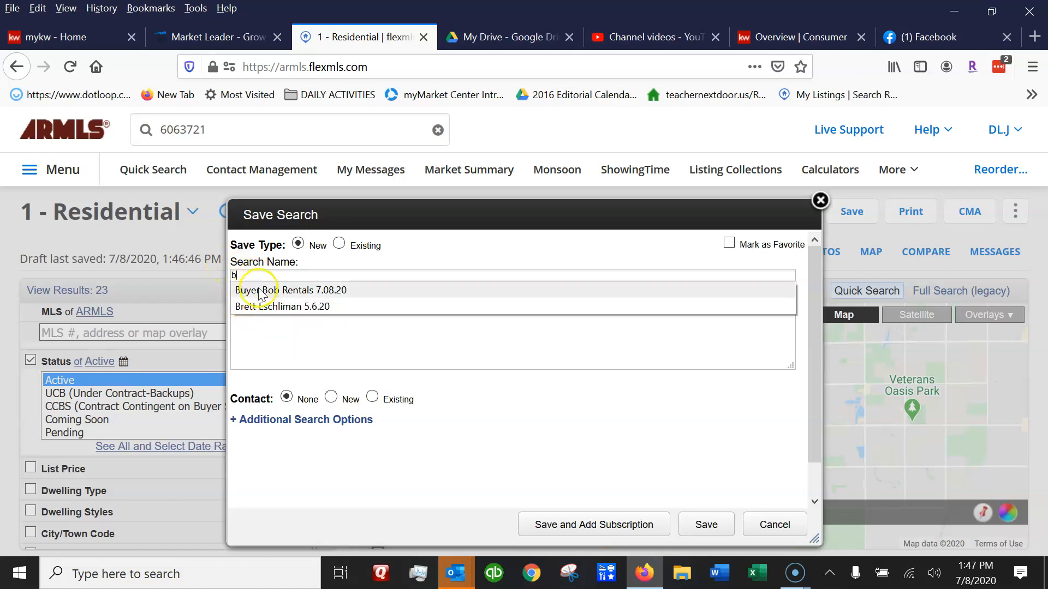
{"action": "left_click", "coordinate": [254, 289]}
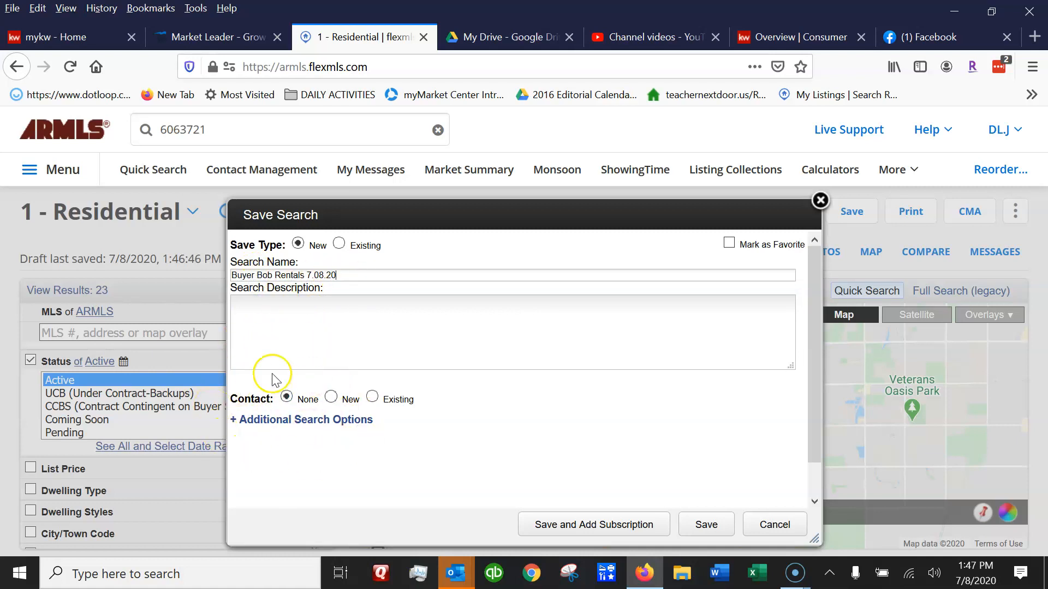
Under Additional Search Options, change the new-listing window from 24 hours to 5 minutes.
{"action": "left_click", "coordinate": [277, 420]}
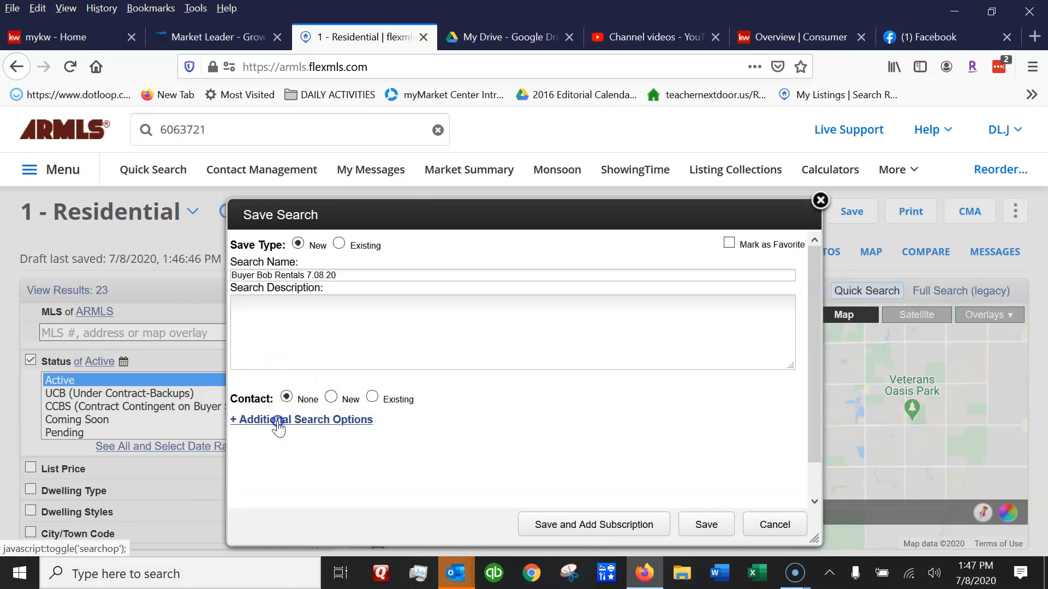
{"action": "scroll", "coordinate": [466, 329], "scroll_direction": "down", "scroll_amount": 3}
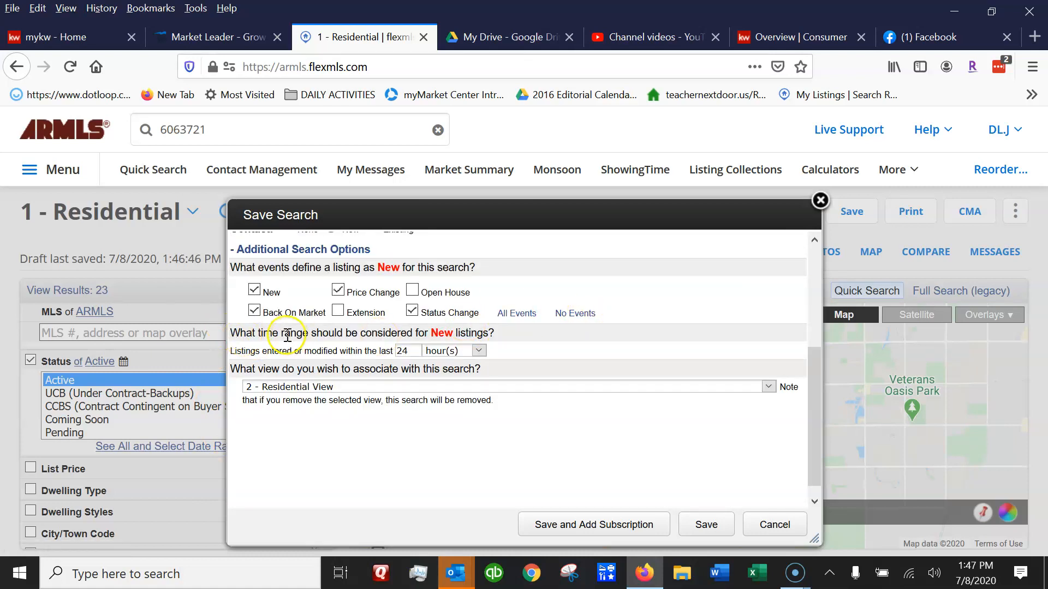
{"action": "left_click", "coordinate": [412, 352]}
{"action": "left_click_drag", "start_coordinate": [411, 352], "coordinate": [356, 353]}
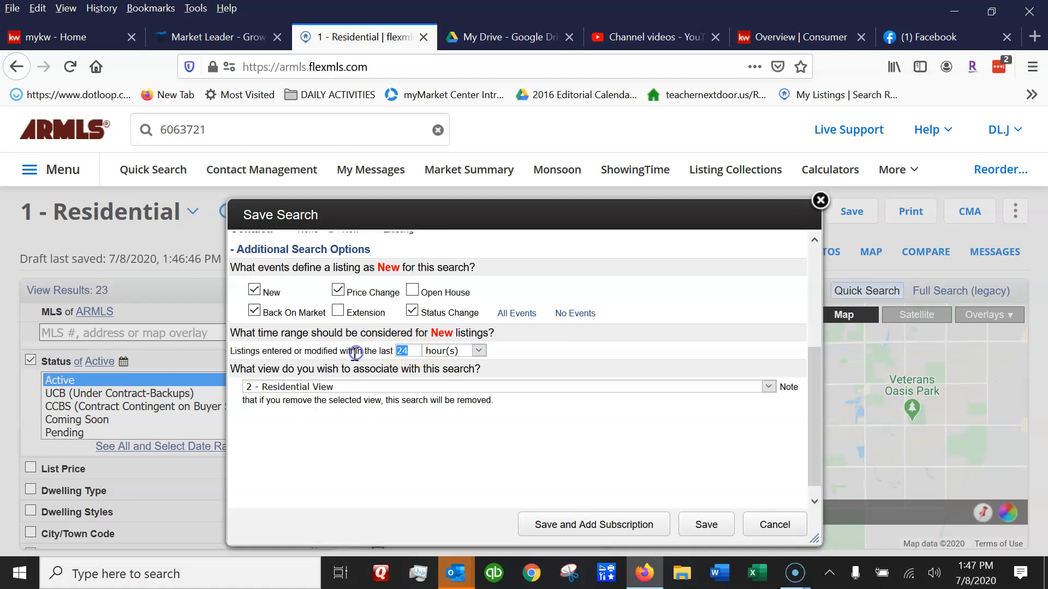
{"action": "left_click", "coordinate": [478, 350]}
{"action": "left_click", "coordinate": [464, 363]}
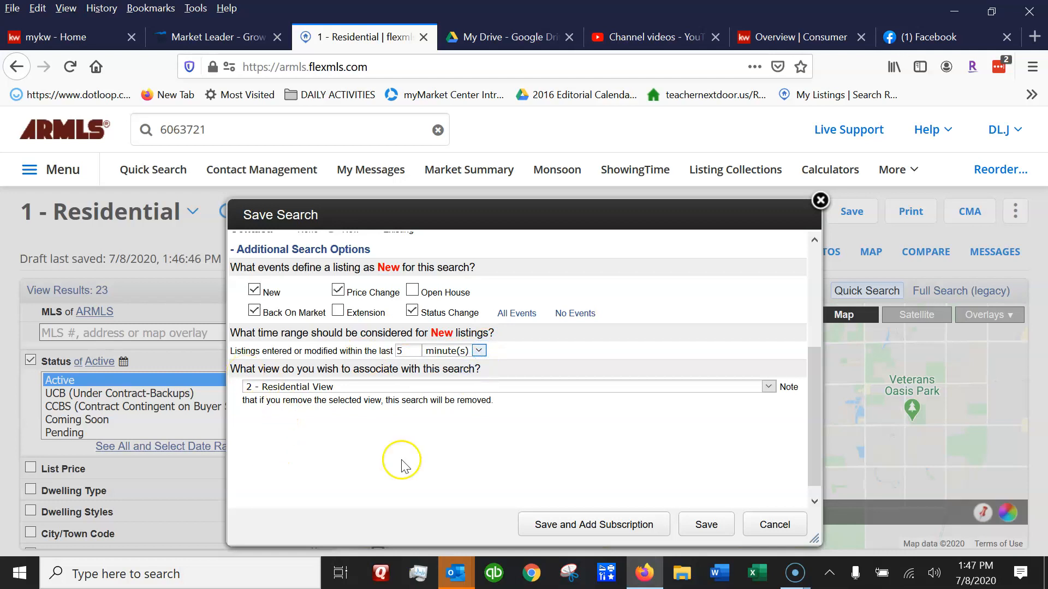
{"action": "left_click", "coordinate": [703, 532]}
{"action": "left_click", "coordinate": [691, 535]}
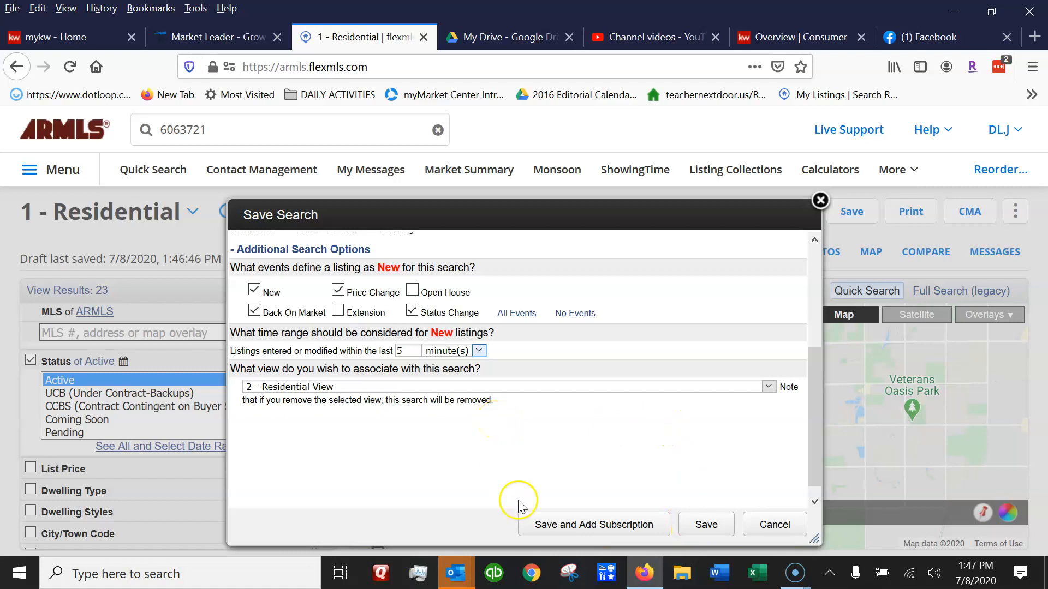
After the duplicate-name warning, shorten the name to 'Buyer Bob 7.08.20' and retry Save and Add Subscription.
{"action": "left_click", "coordinate": [589, 527]}
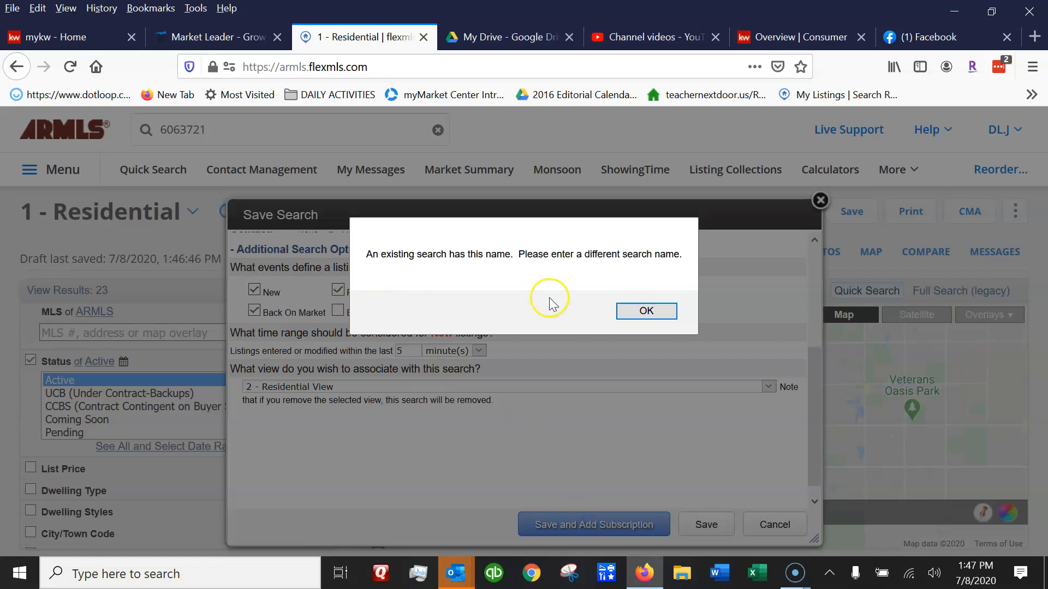
{"action": "left_click", "coordinate": [644, 311]}
{"action": "scroll", "coordinate": [459, 322], "scroll_direction": "up", "scroll_amount": 3}
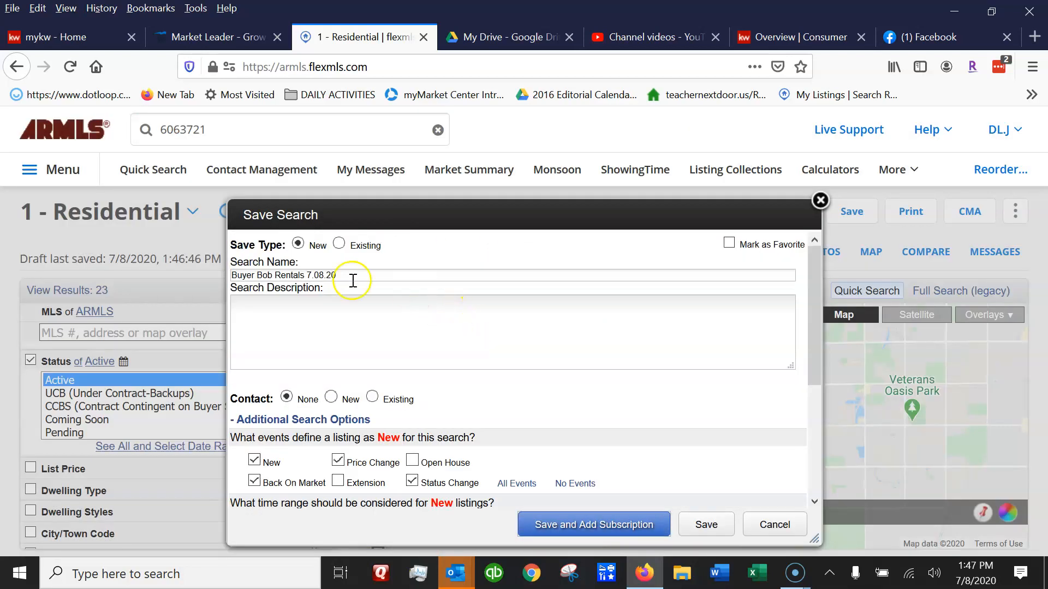
{"action": "left_click", "coordinate": [351, 272]}
{"action": "left_click", "coordinate": [306, 276]}
{"action": "left_click_drag", "start_coordinate": [306, 276], "coordinate": [277, 271]}
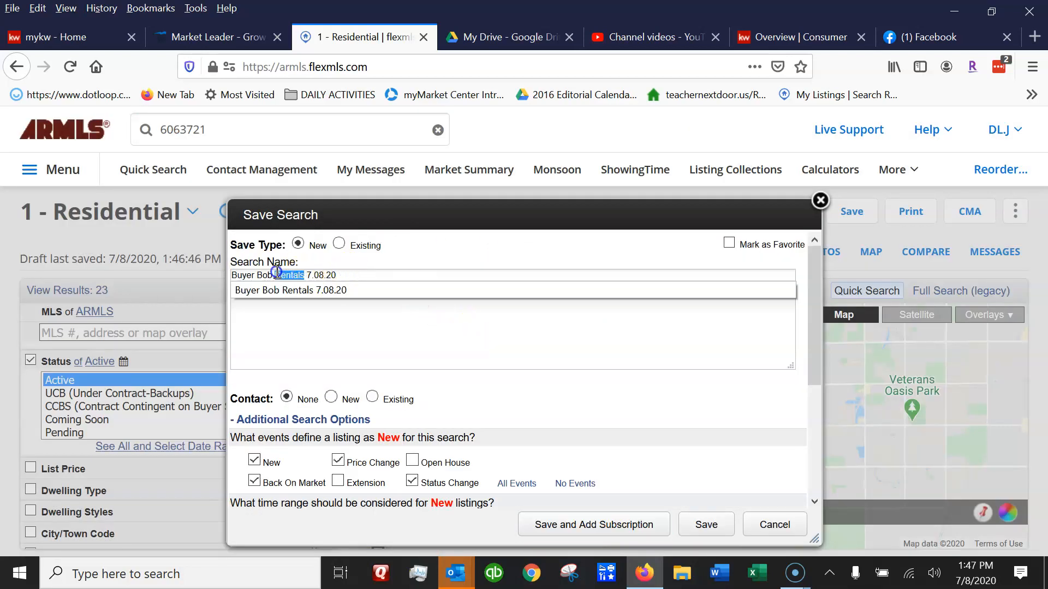
{"action": "key", "text": "BackSpace"}
{"action": "left_click", "coordinate": [306, 332]}
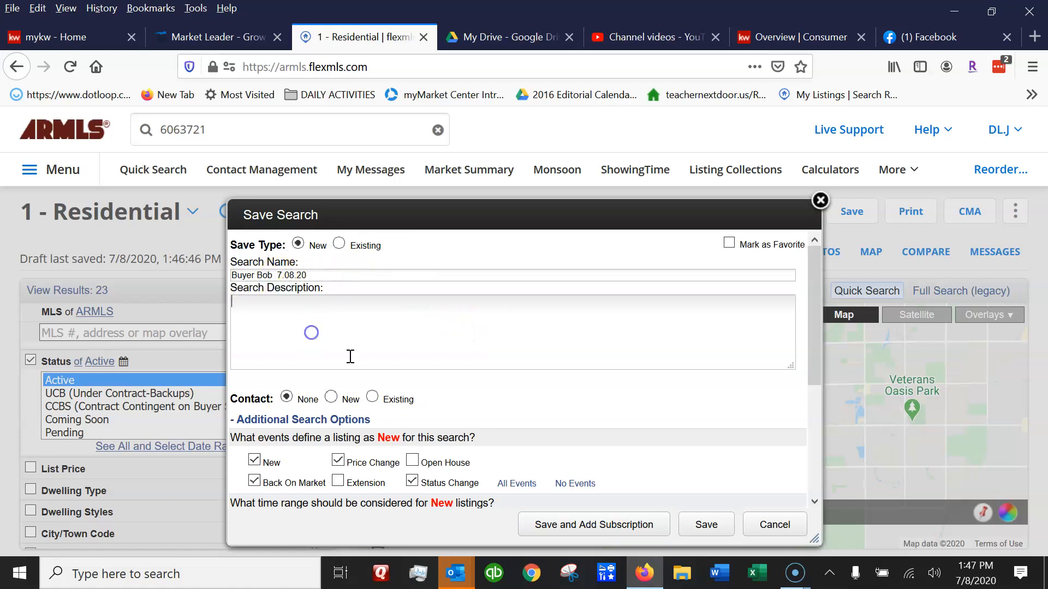
{"action": "left_click", "coordinate": [594, 527]}
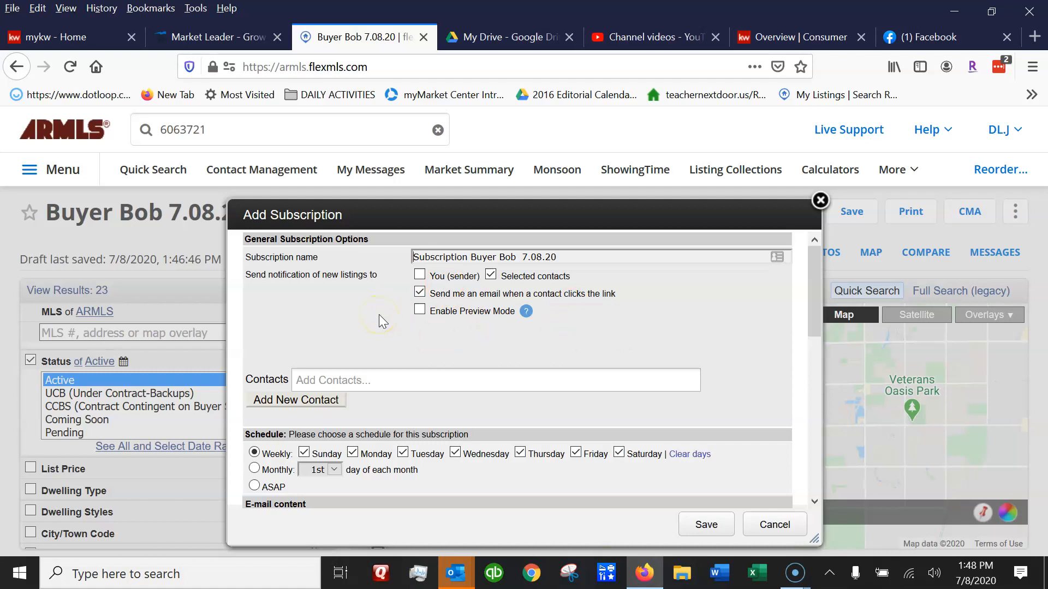
Remove yourself from the recipients and add the matching existing contact to the subscription.
{"action": "left_click", "coordinate": [419, 275]}
{"action": "left_click", "coordinate": [419, 276]}
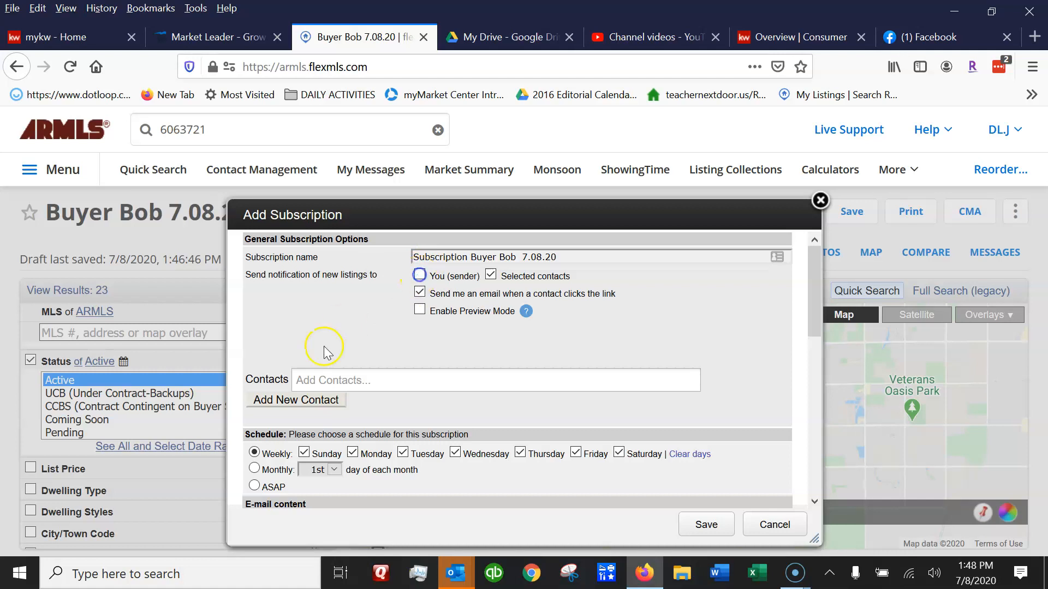
{"action": "left_click", "coordinate": [254, 399]}
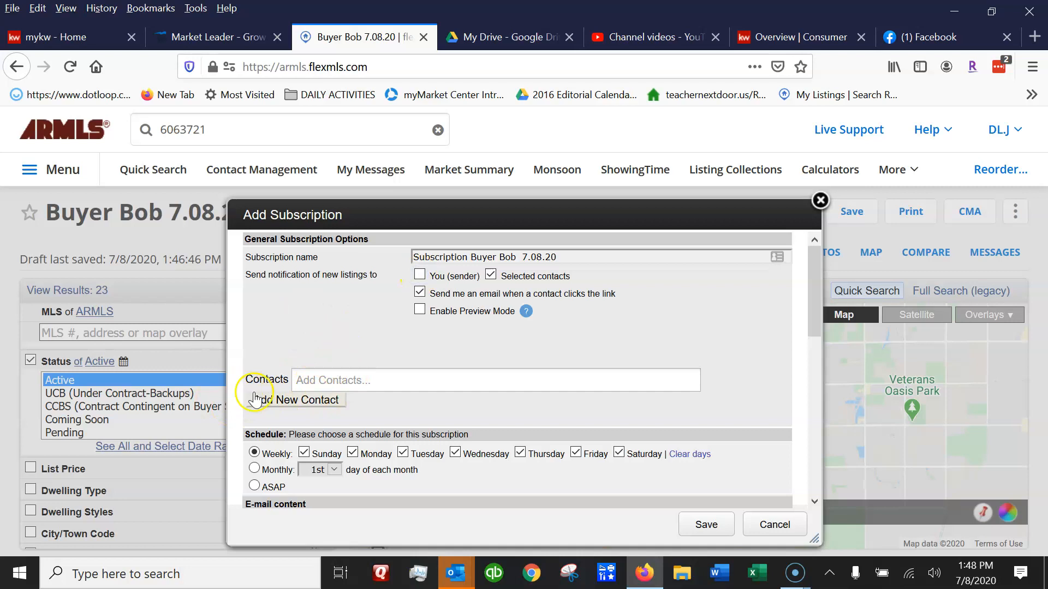
{"action": "left_click", "coordinate": [317, 380]}
{"action": "type", "text": "diane"}
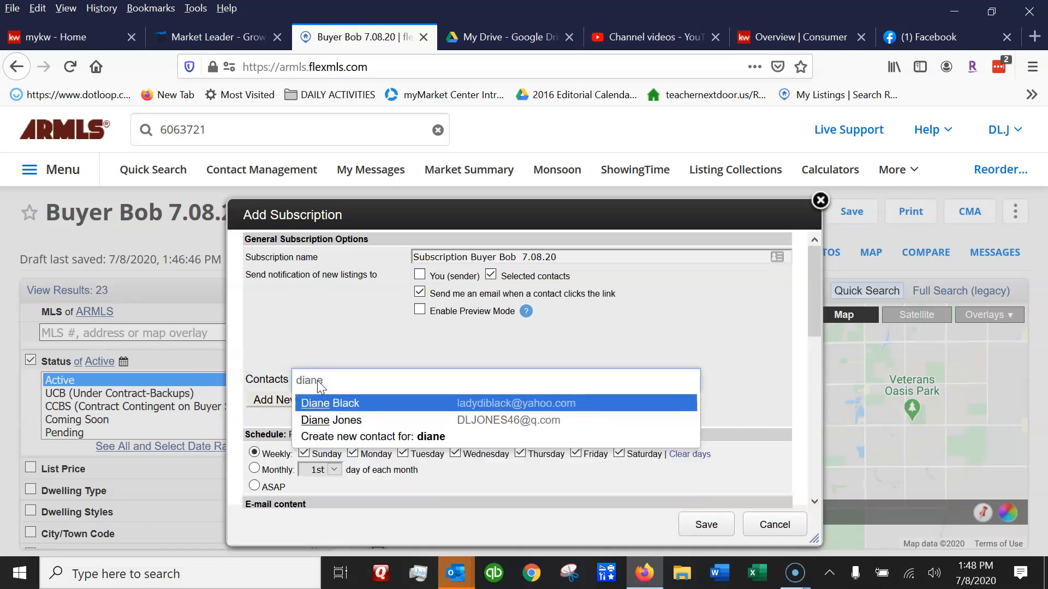
{"action": "left_click", "coordinate": [336, 420]}
Bring up the Add New Contact form for a second recipient.
{"action": "left_click", "coordinate": [321, 349]}
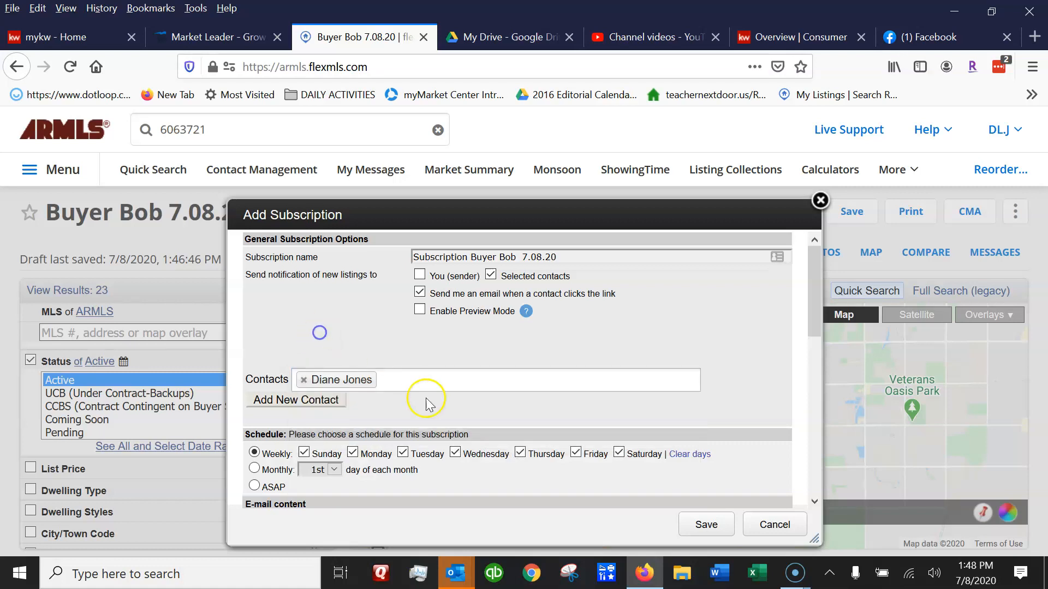
{"action": "left_click", "coordinate": [290, 401]}
{"action": "left_click", "coordinate": [374, 328]}
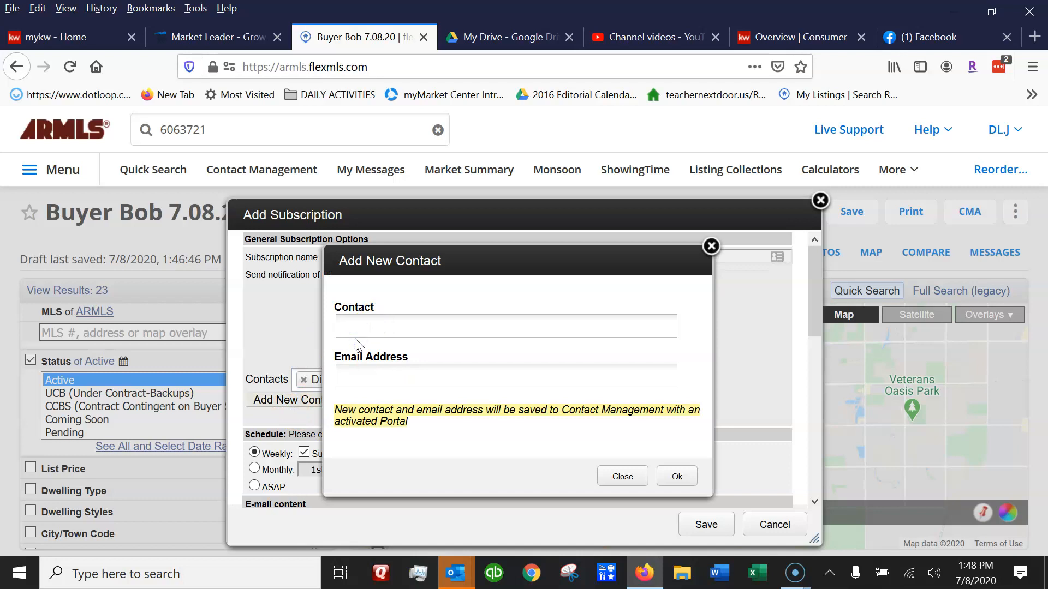
Enter the new contact's name and email address and confirm to add them as a recipient.
{"action": "left_click", "coordinate": [355, 320]}
{"action": "key", "text": "Tab"}
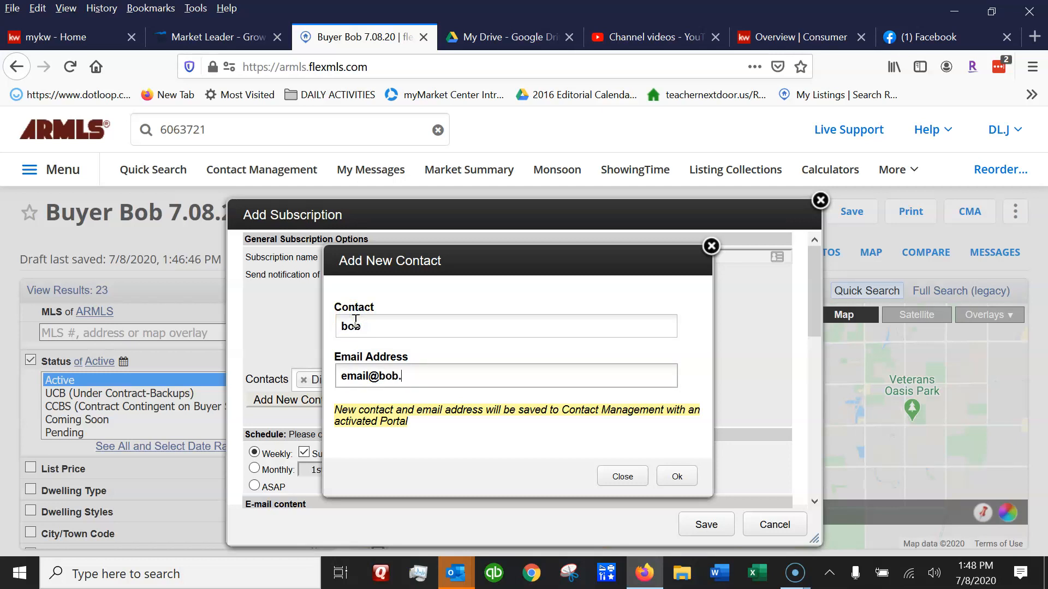
{"action": "left_click", "coordinate": [675, 476]}
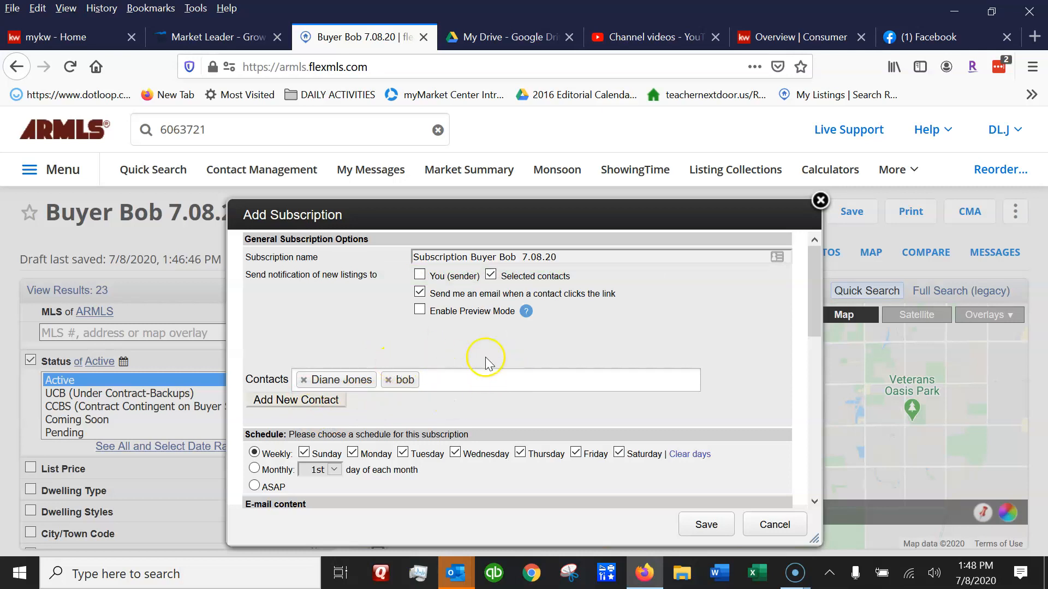
{"action": "scroll", "coordinate": [488, 365], "scroll_direction": "down", "scroll_amount": 3}
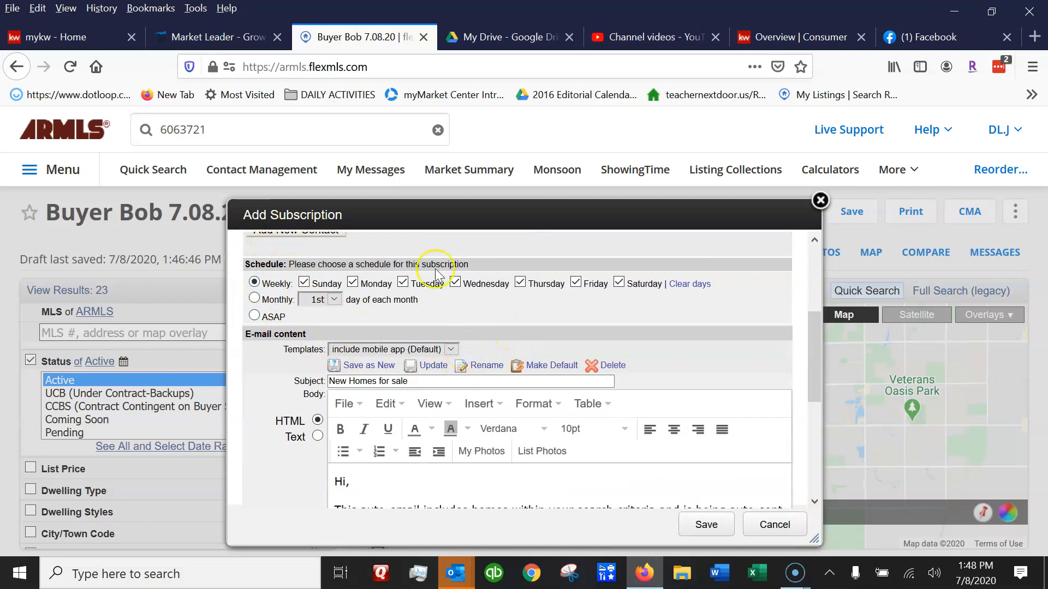
Set the subscription schedule to ASAP instead of weekly.
{"action": "left_click", "coordinate": [254, 316]}
{"action": "left_click", "coordinate": [425, 383]}
Replace the email subject with the suggested 'Possible homes in Chandler/Gilbert'.
{"action": "left_click_drag", "start_coordinate": [425, 383], "coordinate": [311, 388]}
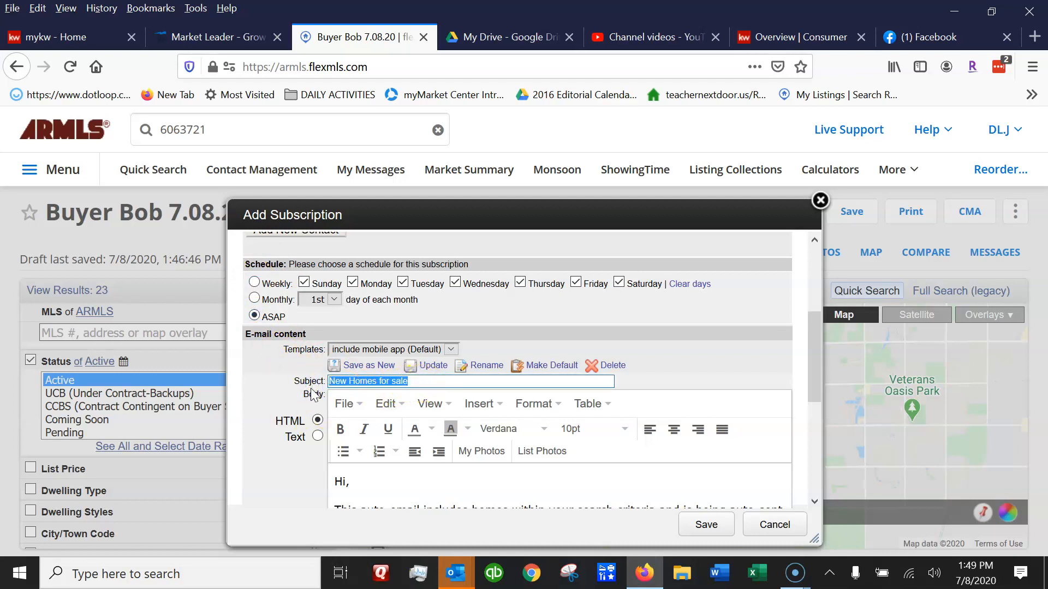
{"action": "type", "text": "Bob"}
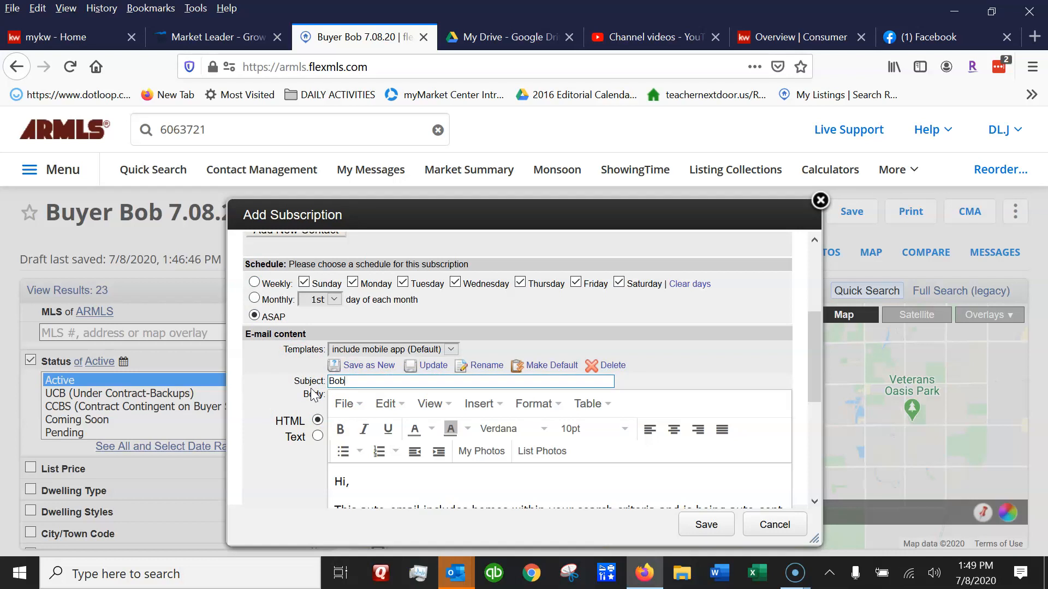
{"action": "type", "text": "Chan"}
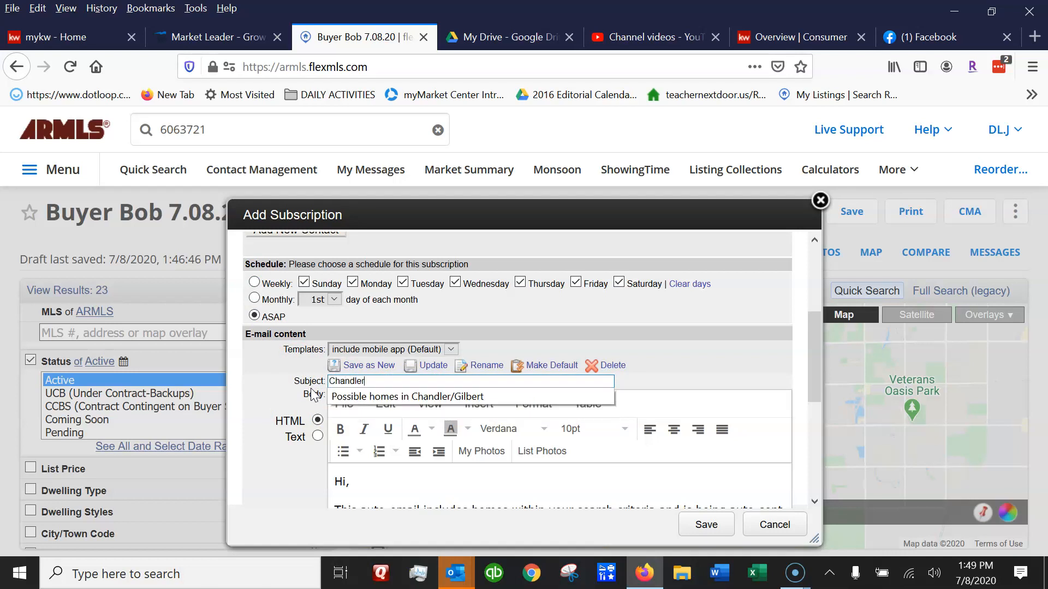
{"action": "type", "text": "dler"}
{"action": "left_click", "coordinate": [376, 397]}
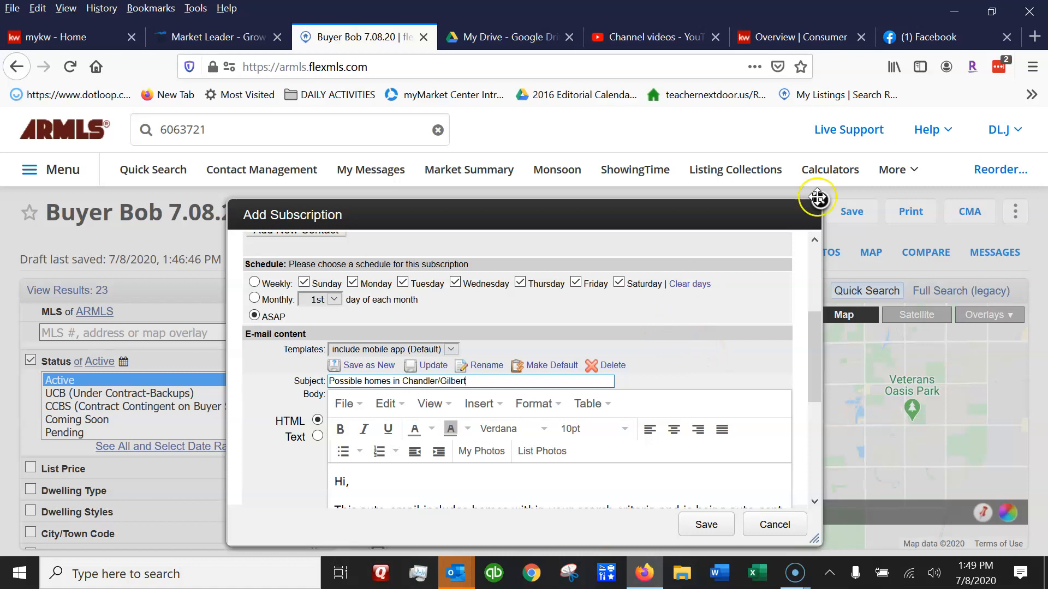
Check the signed-in account details menu.
{"action": "left_click", "coordinate": [1019, 131]}
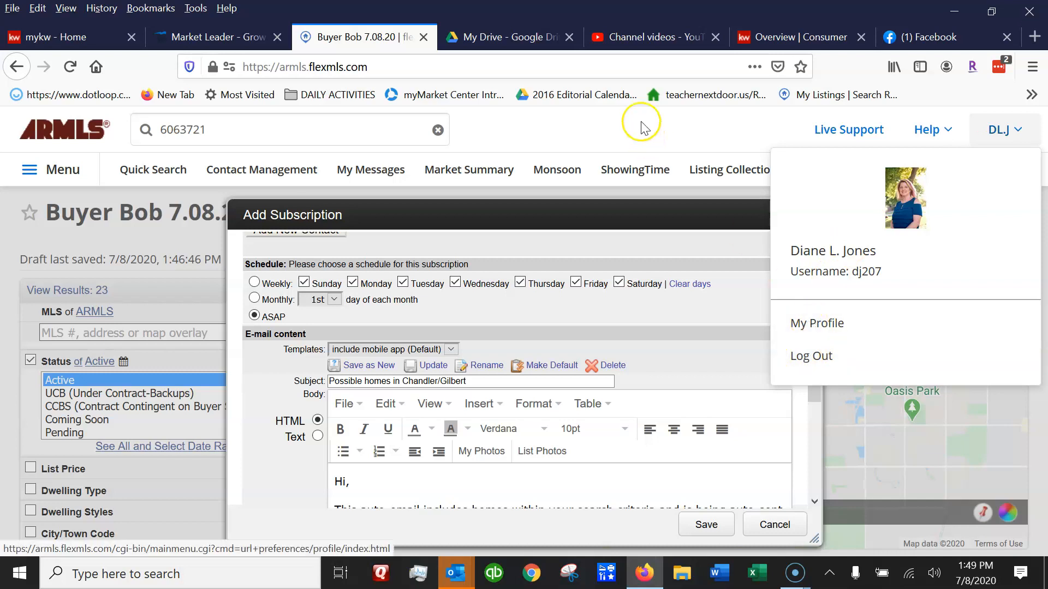
{"action": "left_click_drag", "start_coordinate": [817, 327], "coordinate": [822, 406]}
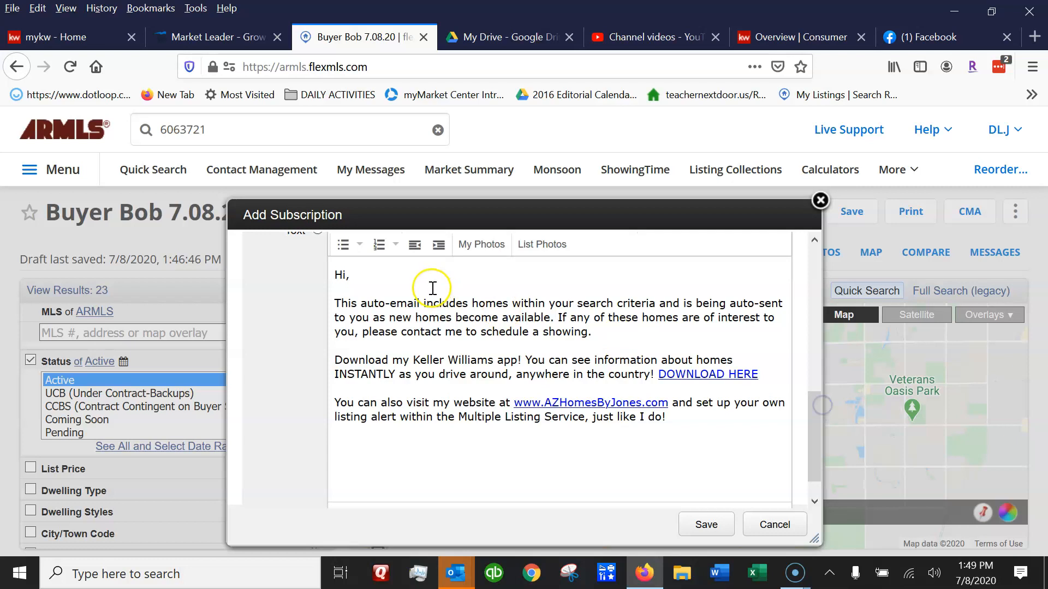
{"action": "left_click_drag", "start_coordinate": [813, 455], "coordinate": [820, 420]}
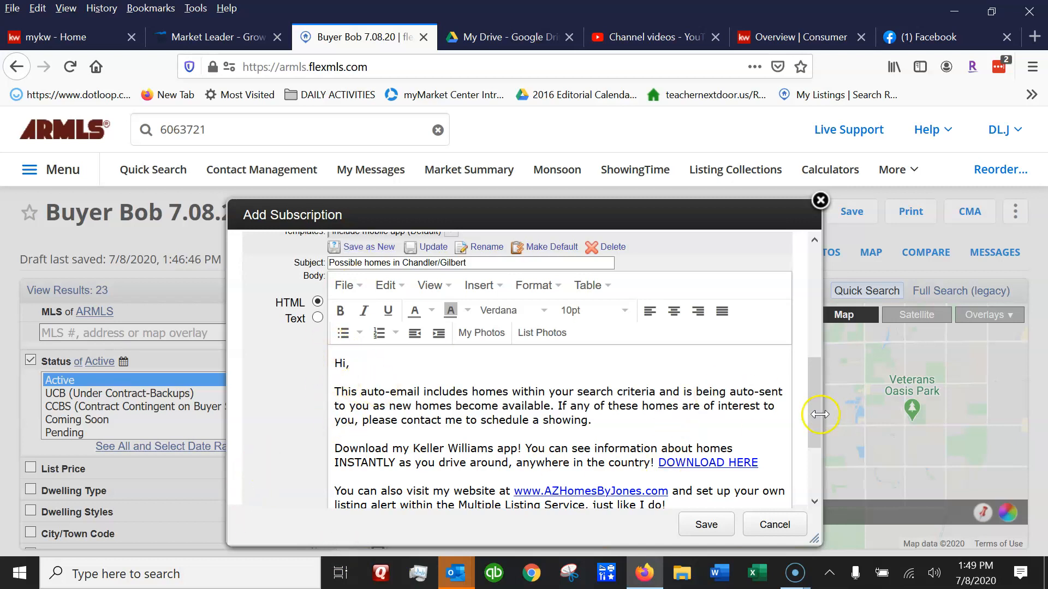
{"action": "left_click_drag", "start_coordinate": [813, 420], "coordinate": [813, 361]}
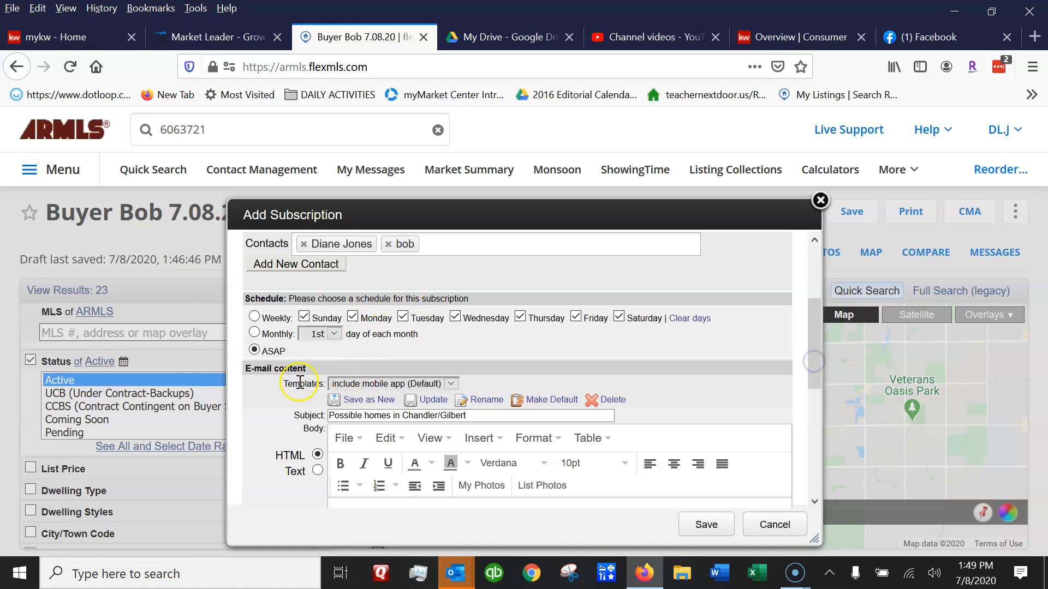
Switch the email template from New Listing to Just Listed email Template.
{"action": "left_click", "coordinate": [451, 384]}
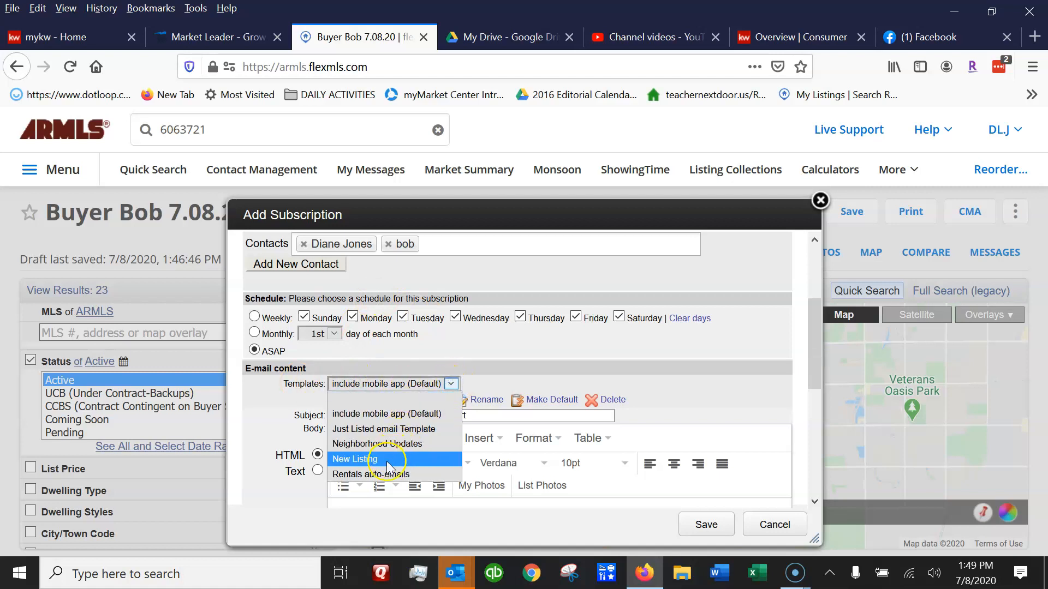
{"action": "left_click", "coordinate": [373, 460]}
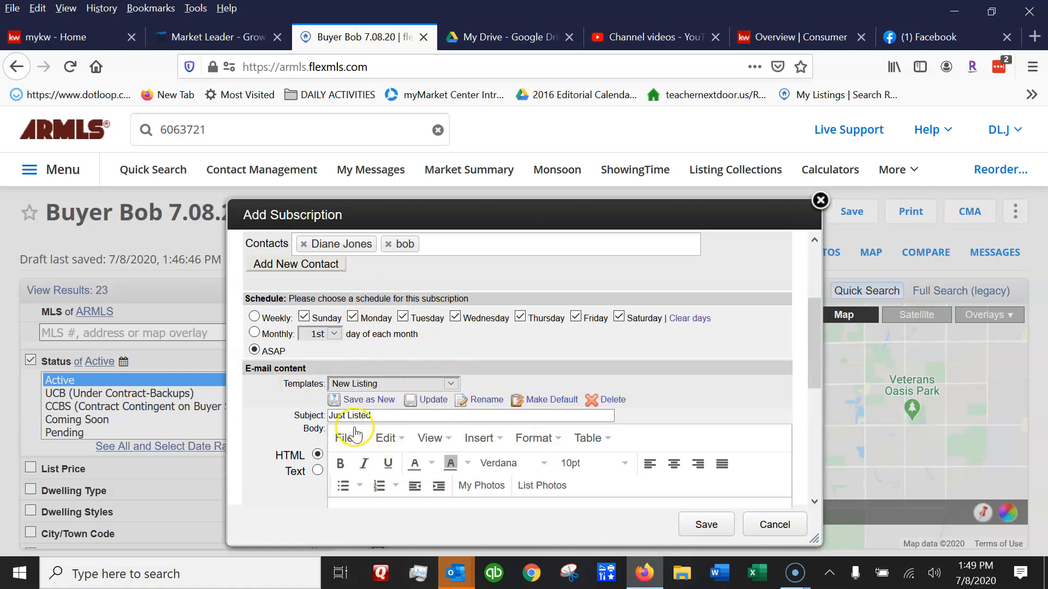
{"action": "scroll", "coordinate": [613, 424], "scroll_direction": "down", "scroll_amount": 3}
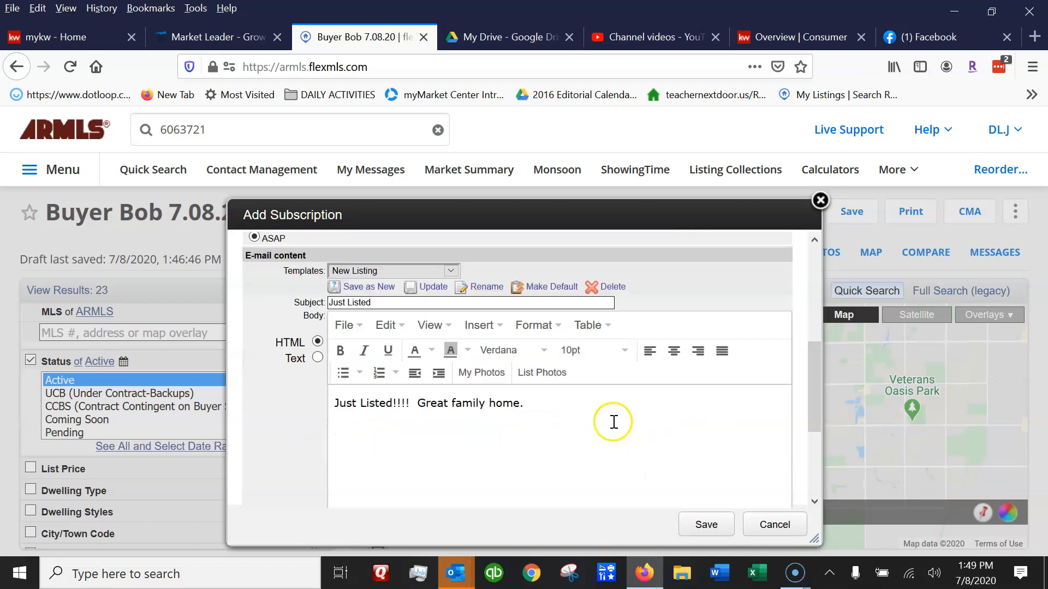
{"action": "scroll", "coordinate": [613, 397], "scroll_direction": "up", "scroll_amount": 2}
{"action": "scroll", "coordinate": [612, 397], "scroll_direction": "up", "scroll_amount": 3}
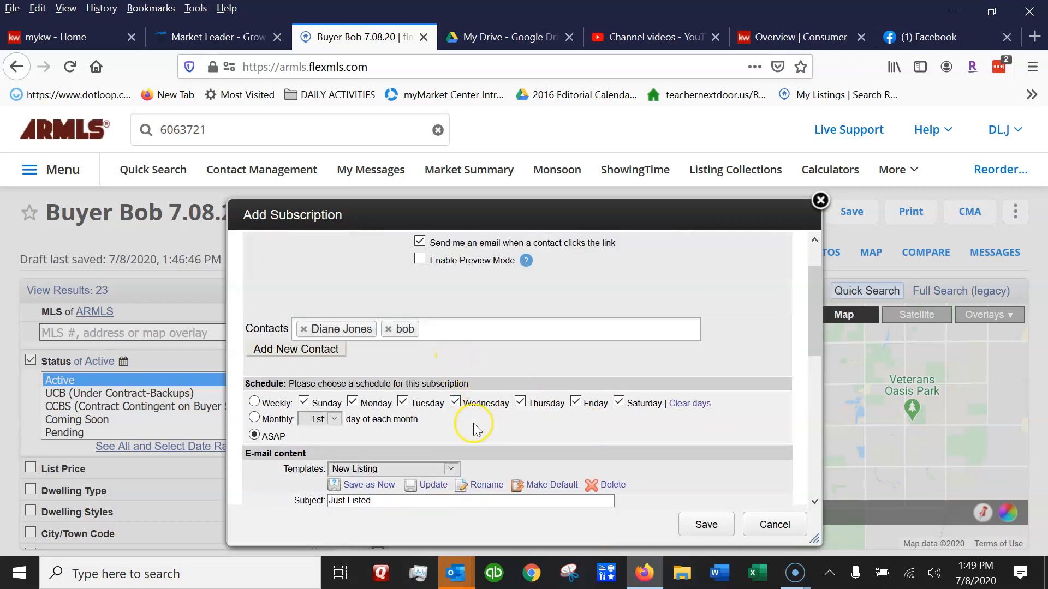
{"action": "left_click", "coordinate": [450, 469]}
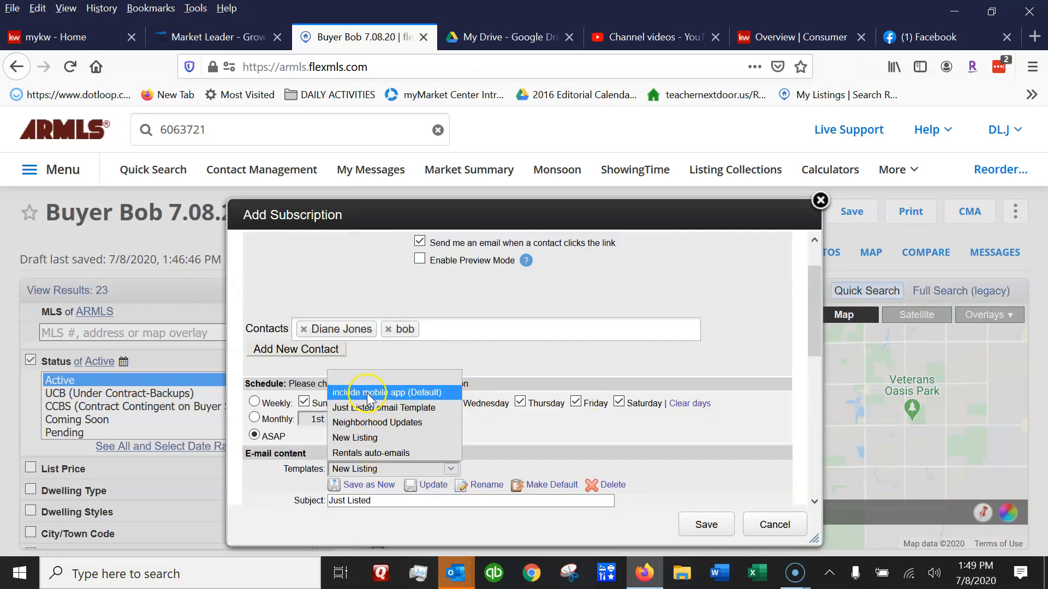
{"action": "left_click", "coordinate": [362, 407]}
{"action": "scroll", "coordinate": [537, 437], "scroll_direction": "down", "scroll_amount": 3}
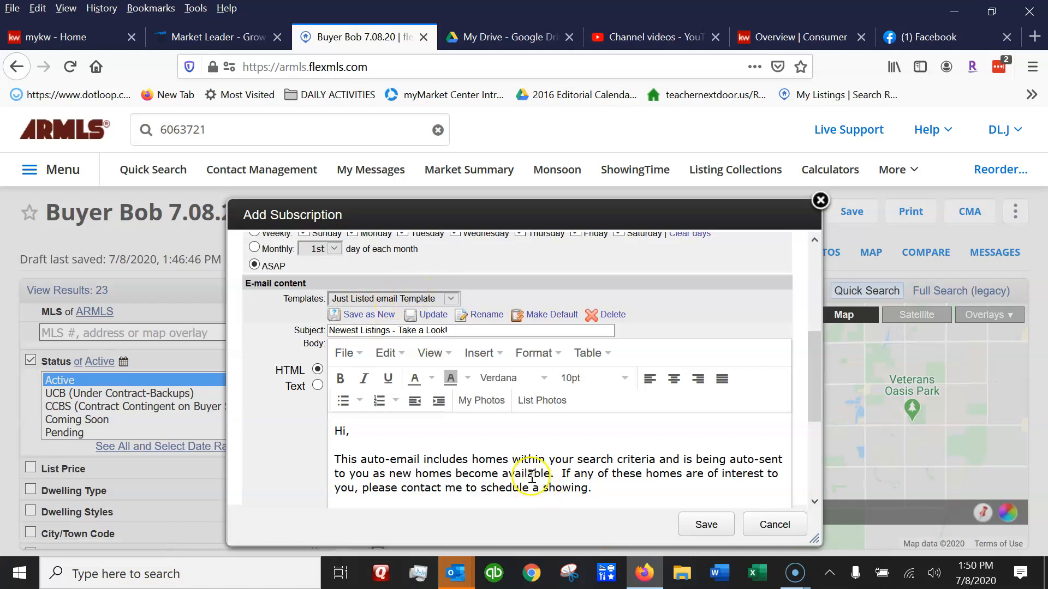
{"action": "left_click_drag", "start_coordinate": [819, 349], "coordinate": [811, 437]}
Save the Buyer Bob 7.08.20 search with its subscription, then dismiss the confirmation and send-listings prompt.
{"action": "left_click", "coordinate": [700, 528]}
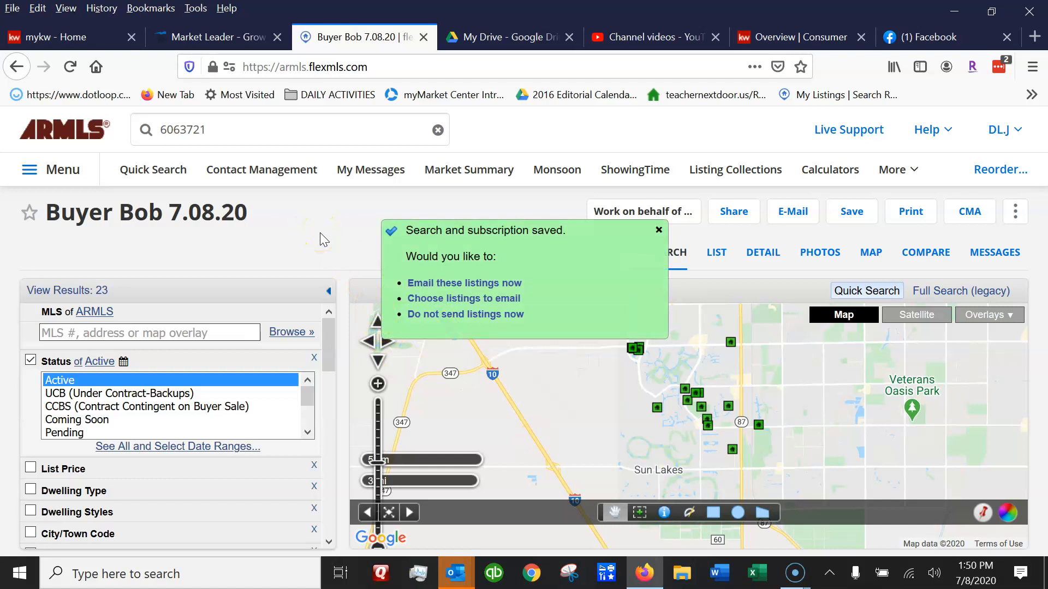
{"action": "left_click", "coordinate": [658, 229]}
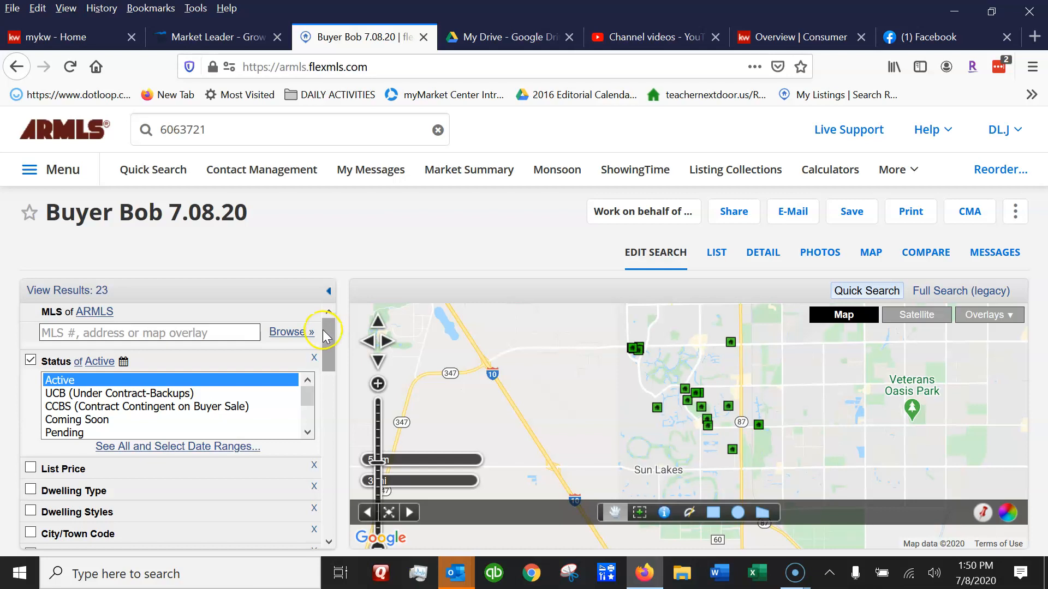
{"action": "left_click", "coordinate": [15, 565]}
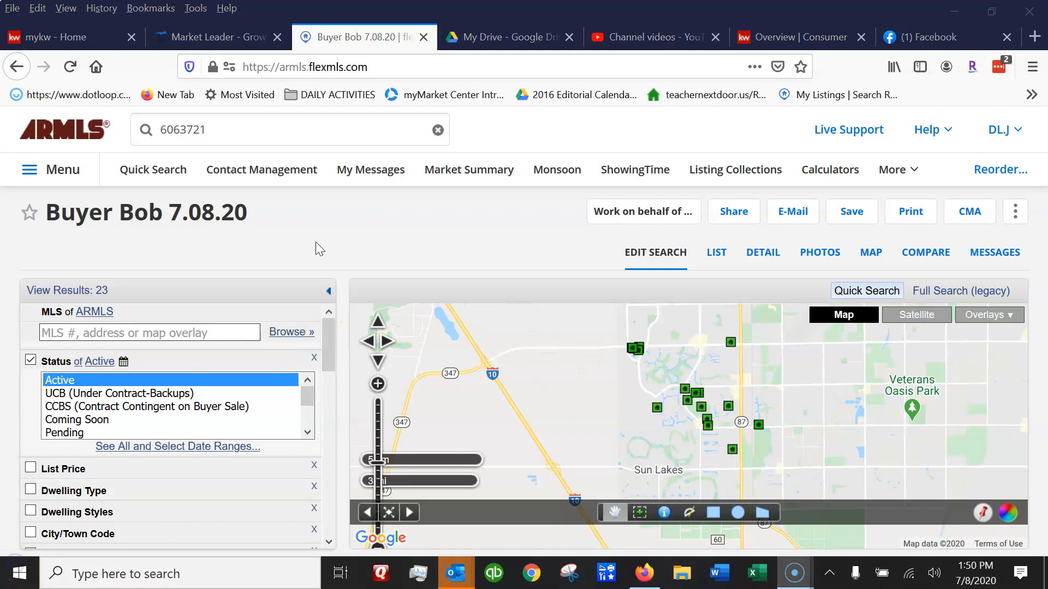